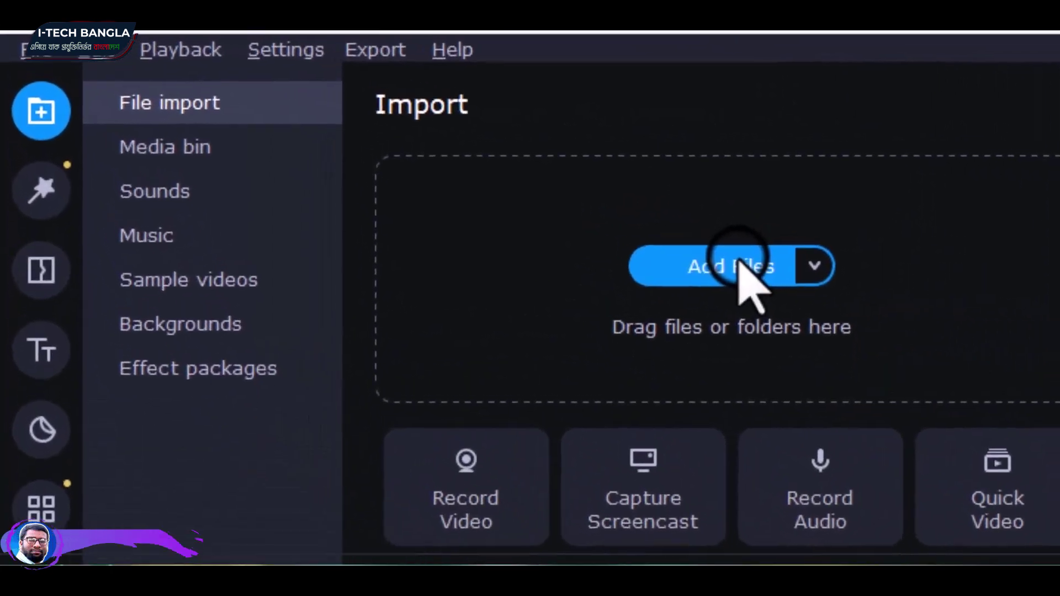
- Import all four videos (00044, 01578, 01595 and 01330010) from the desktop's New folder (2) into the media bin
left_click(740, 265)
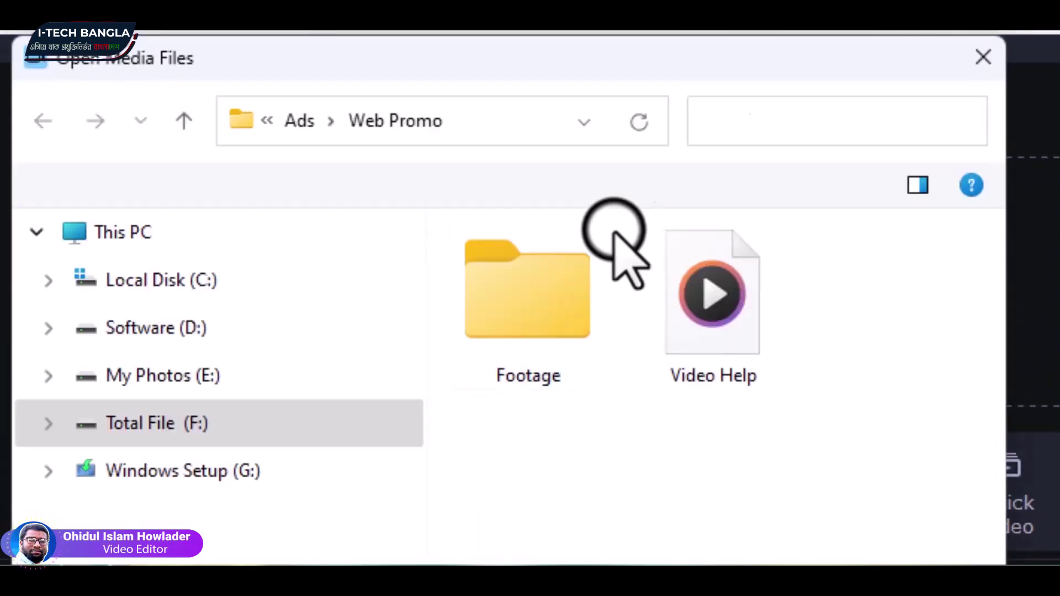
left_click(566, 450)
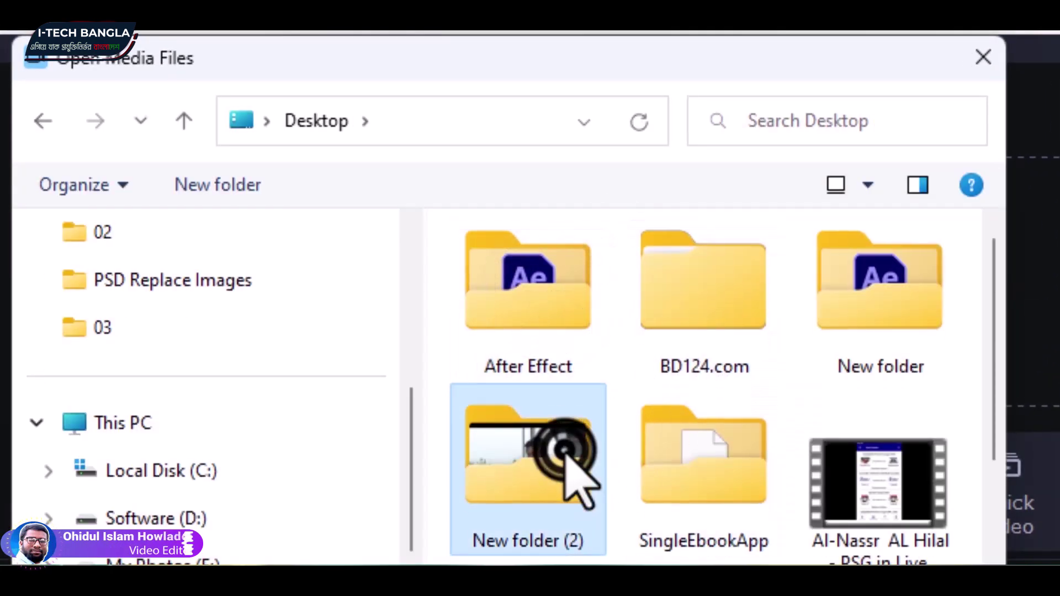
double_click(565, 450)
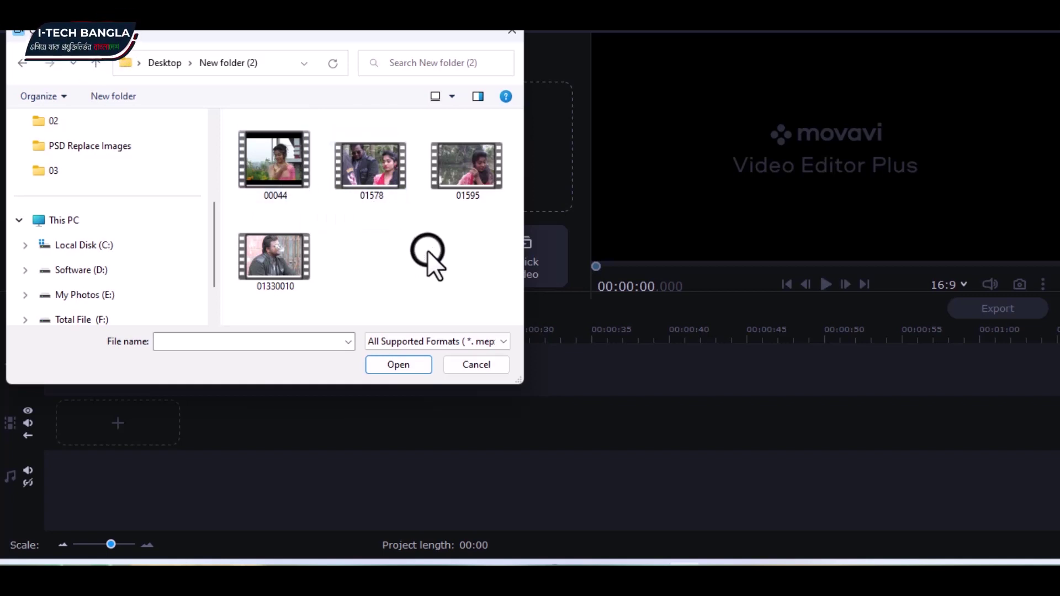
key("ctrl+a")
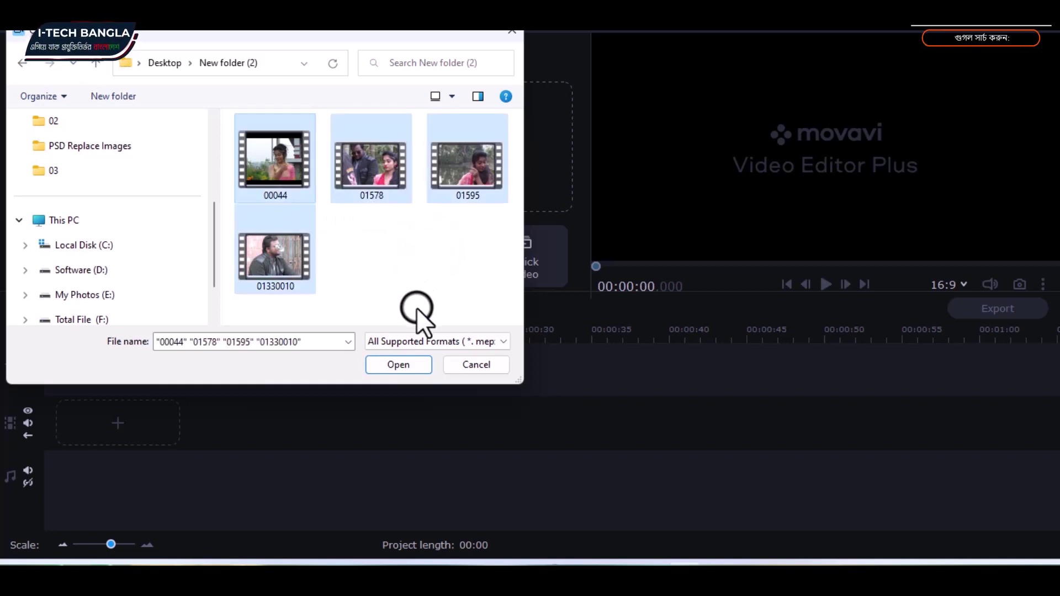
left_click(409, 366)
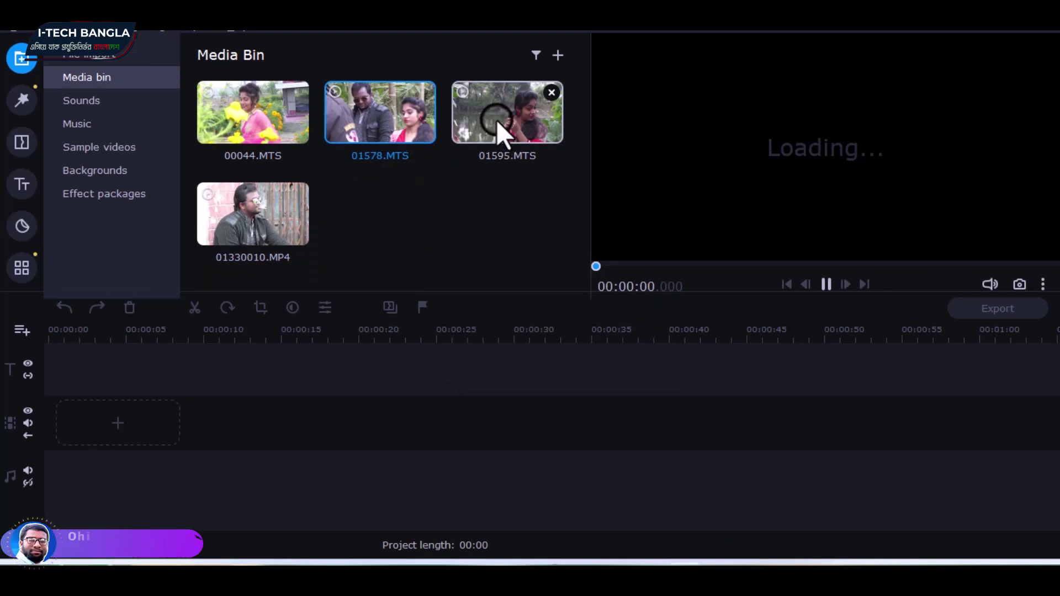
- Place the 00044.MTS clip at the start of the video track
left_click(240, 111)
left_click_drag(175, 343, 72, 461)
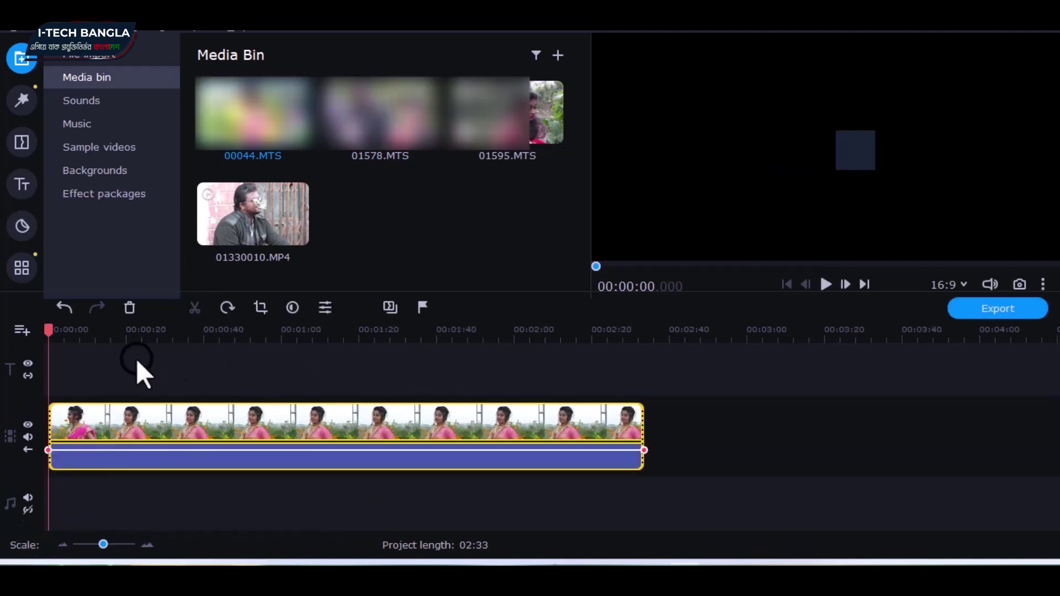
left_click(85, 345)
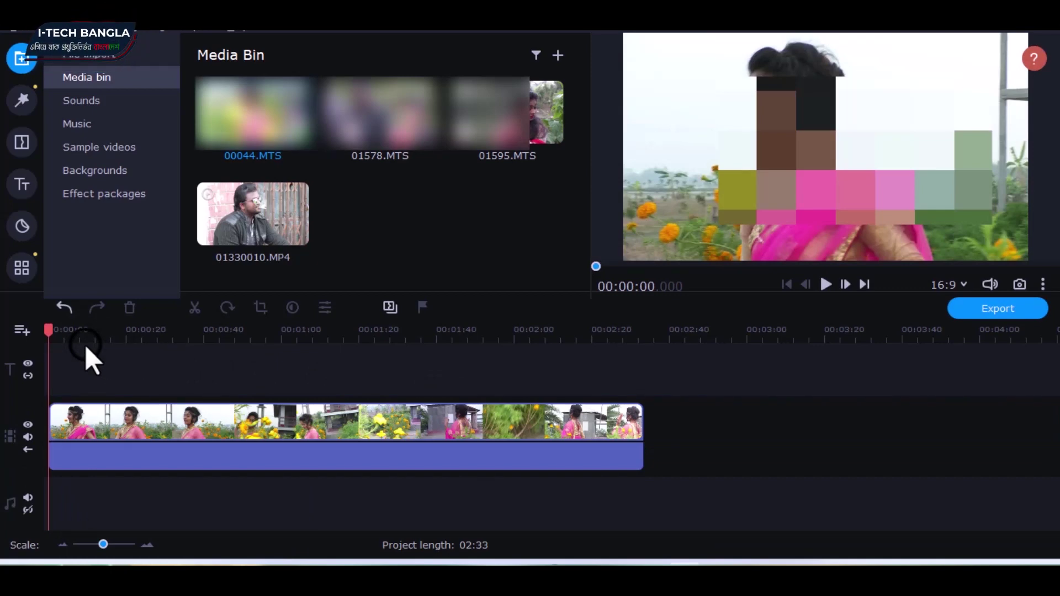
- Split the 00044.MTS clip on the video track at 00:00:23.800
left_click(128, 337)
left_click(141, 440)
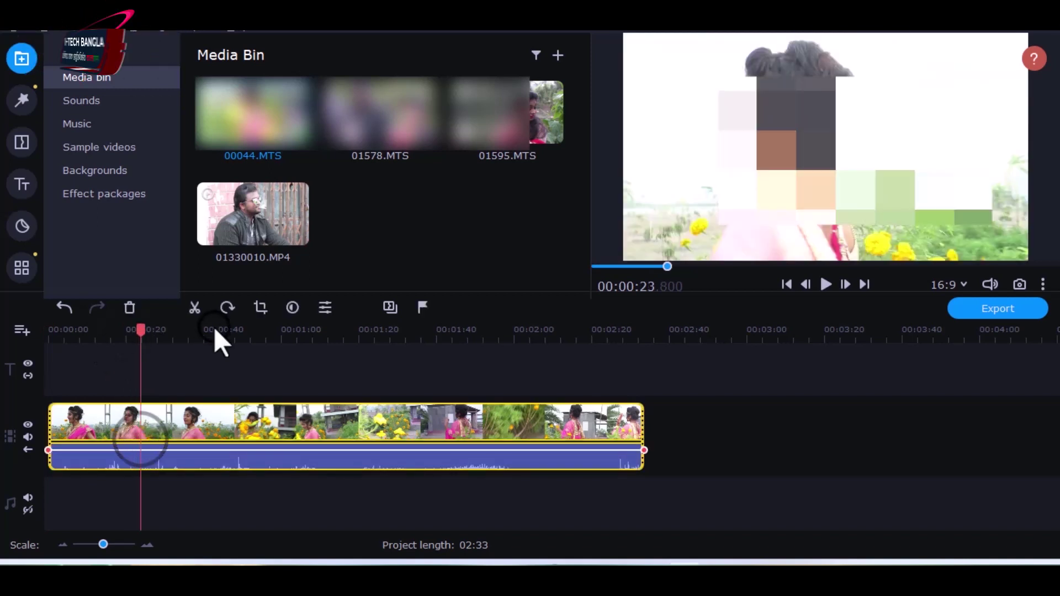
left_click(197, 310)
left_click(206, 409)
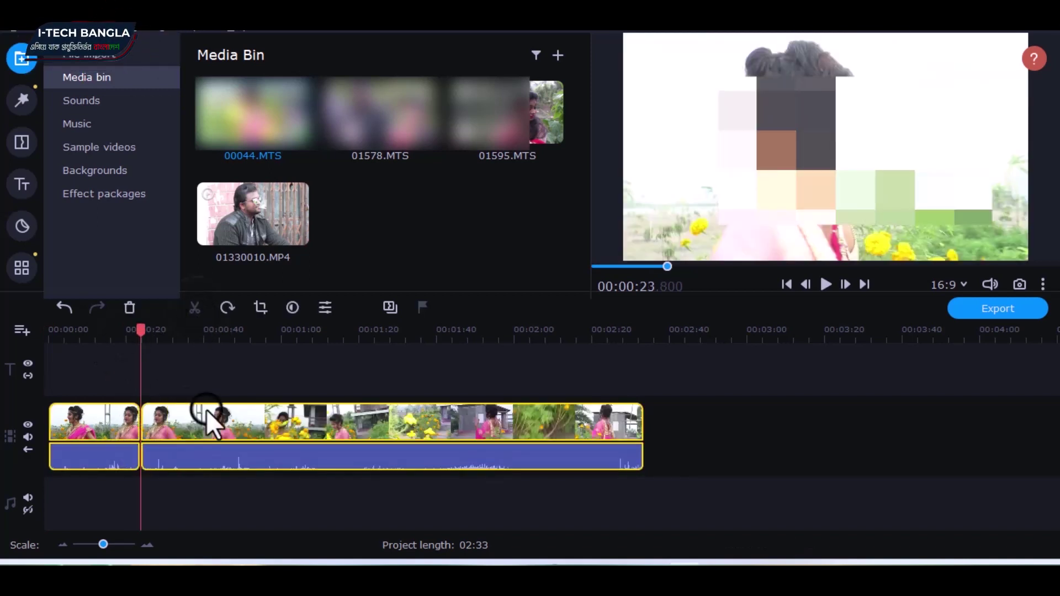
- Insert the 01578.MTS clip between the two pieces of 00044.MTS and scrub across it
left_click(614, 415)
left_click_drag(300, 431, 482, 427)
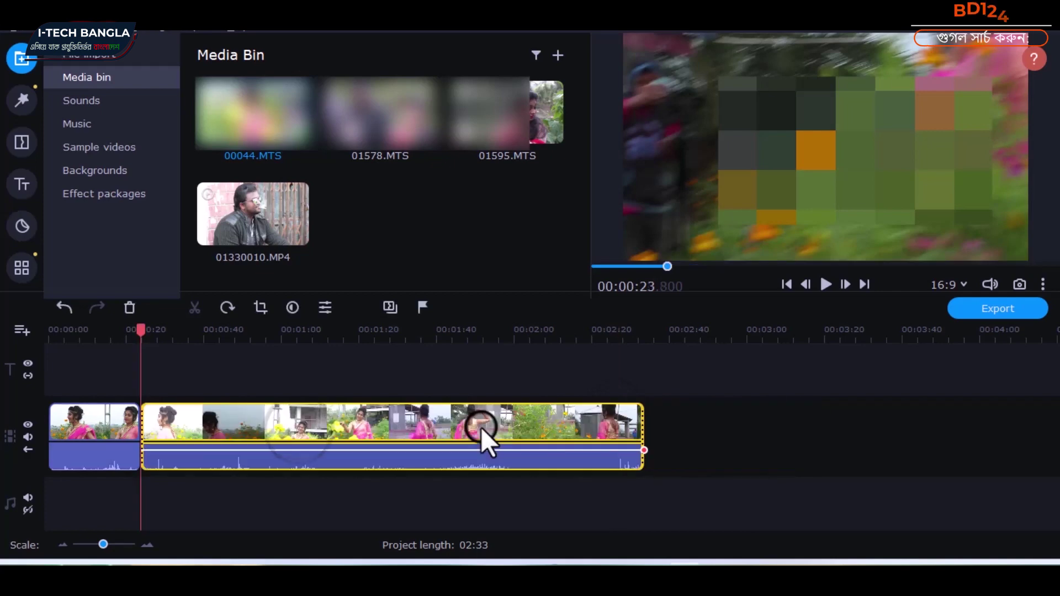
left_click_drag(390, 144, 137, 426)
left_click_drag(122, 331, 195, 332)
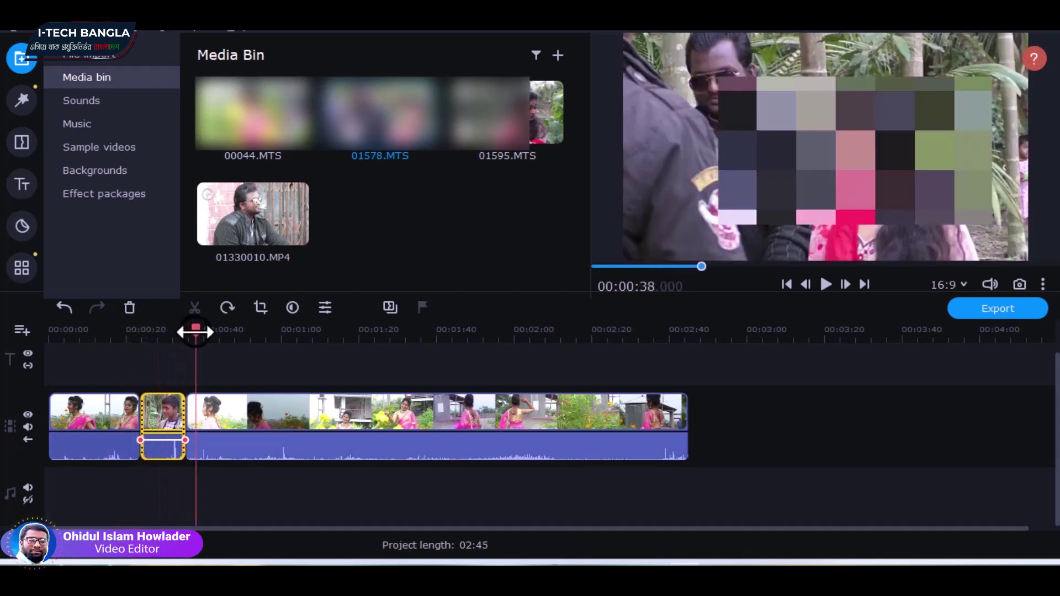
- Split the last 00044.MTS piece on the video track at 00:01:45.600
left_click(418, 413)
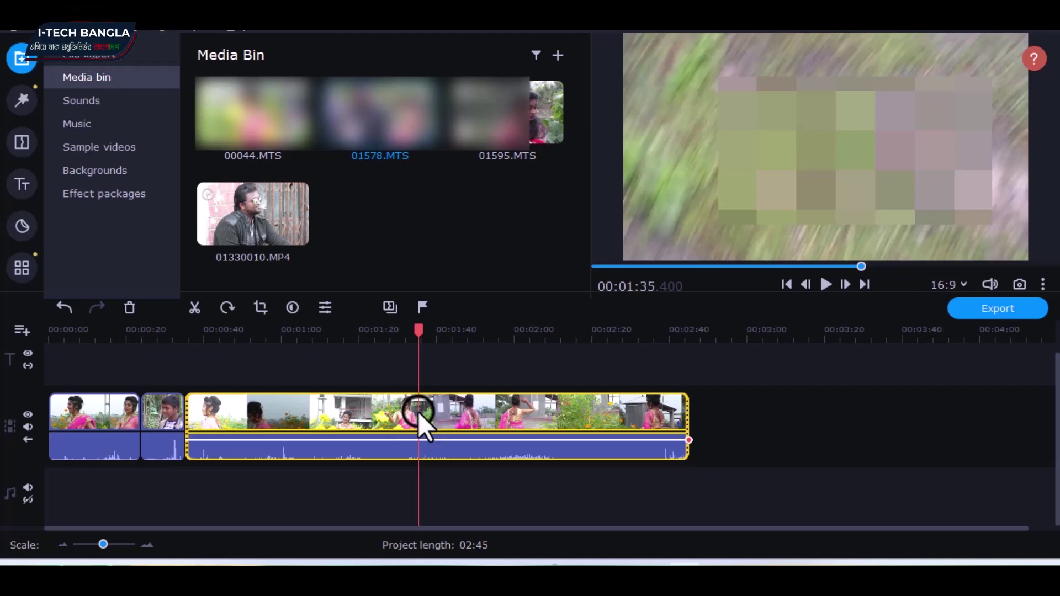
left_click(445, 350)
left_click(463, 331)
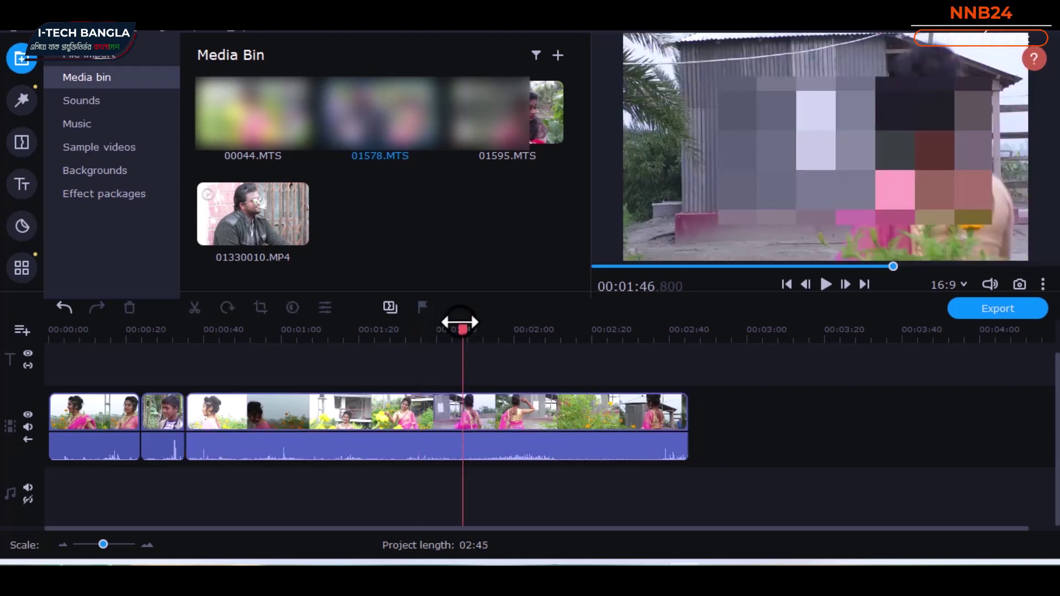
left_click(455, 422)
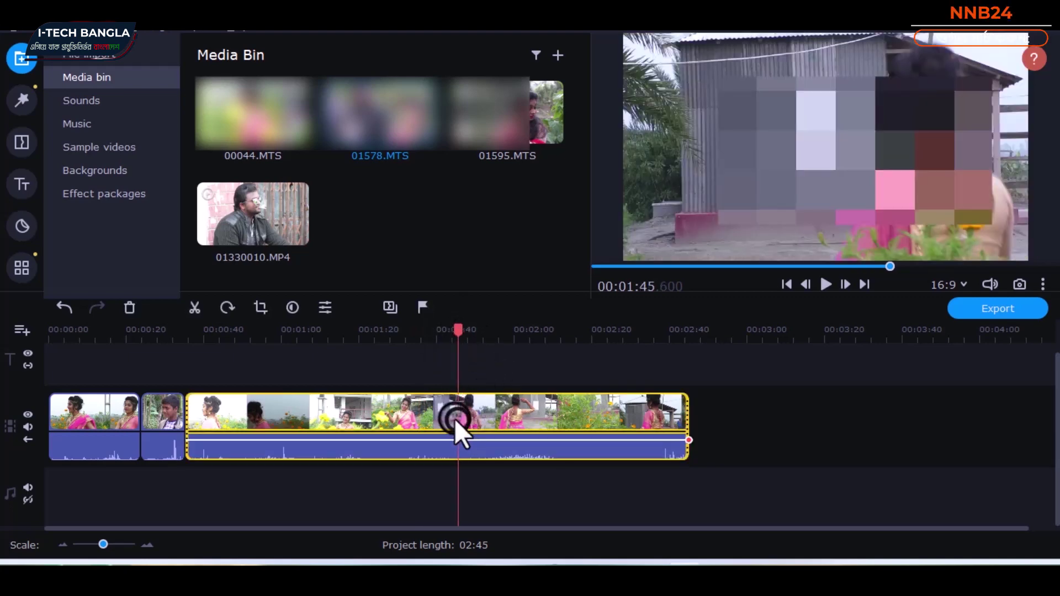
left_click(190, 309)
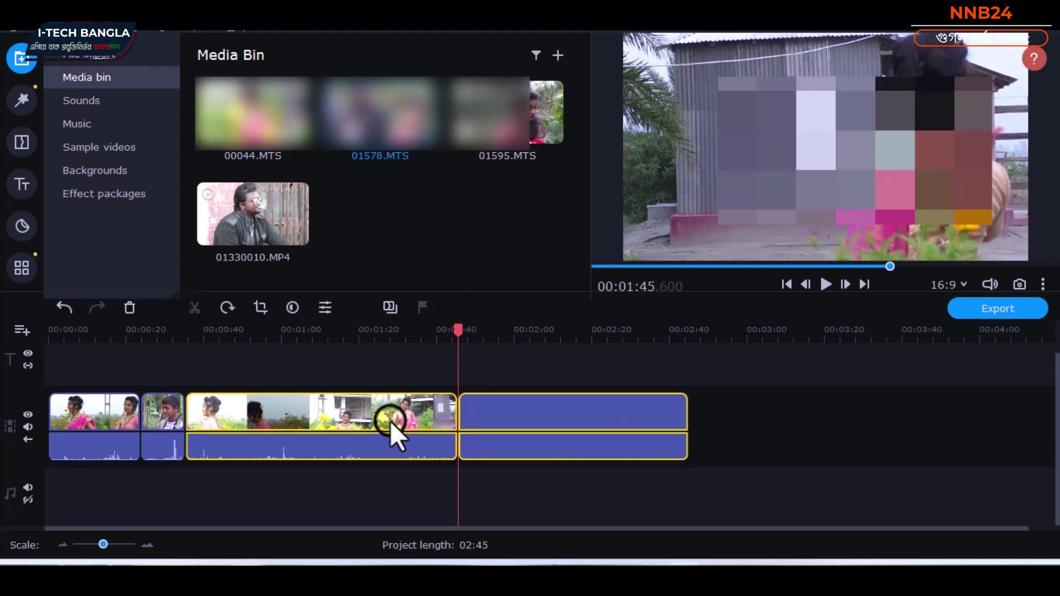
- Delete the 00044.MTS piece between the 01578.MTS clip and the cut at 00:01:45.600
left_click(395, 422)
right_click(395, 422)
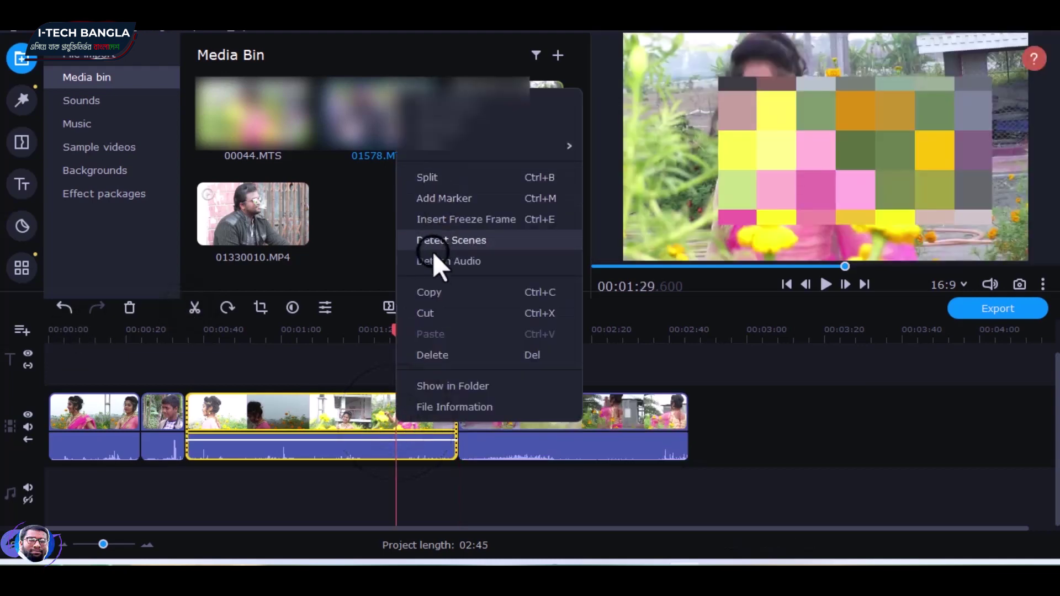
left_click(438, 350)
- Add the Fade to black transition between the second and third clips and play it back
mouse_move(176, 331)
left_mouse_down()
mouse_move(54, 335)
mouse_move(189, 337)
mouse_move(166, 341)
left_mouse_up()
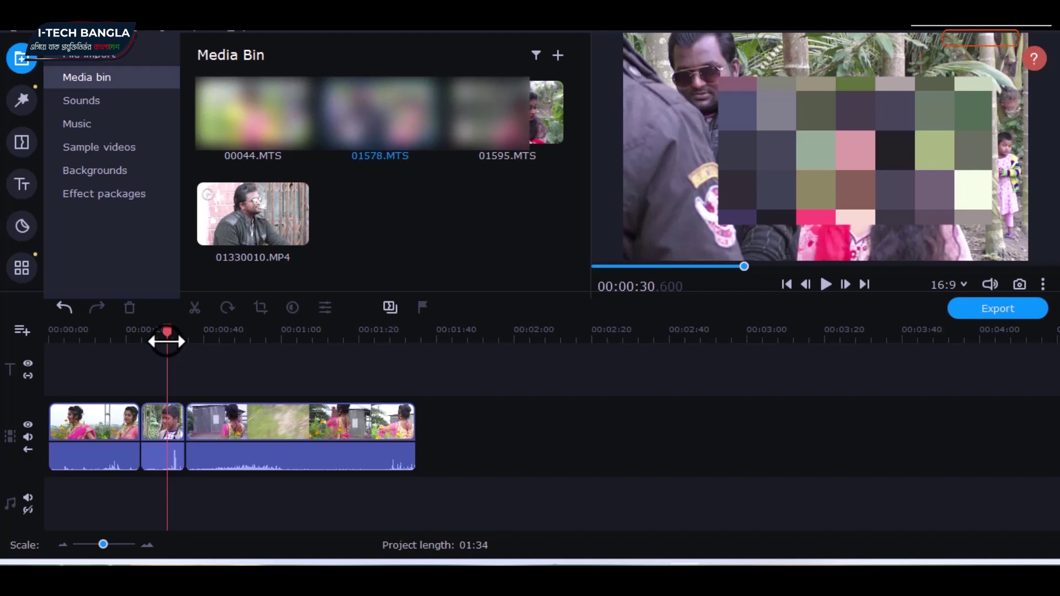
left_click(18, 143)
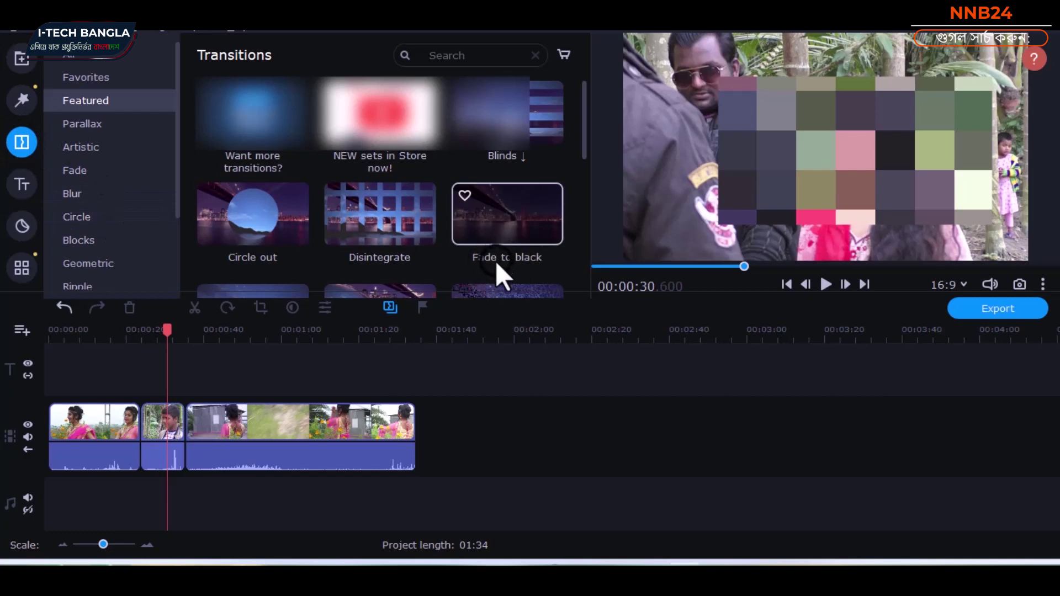
left_click_drag(508, 213, 187, 422)
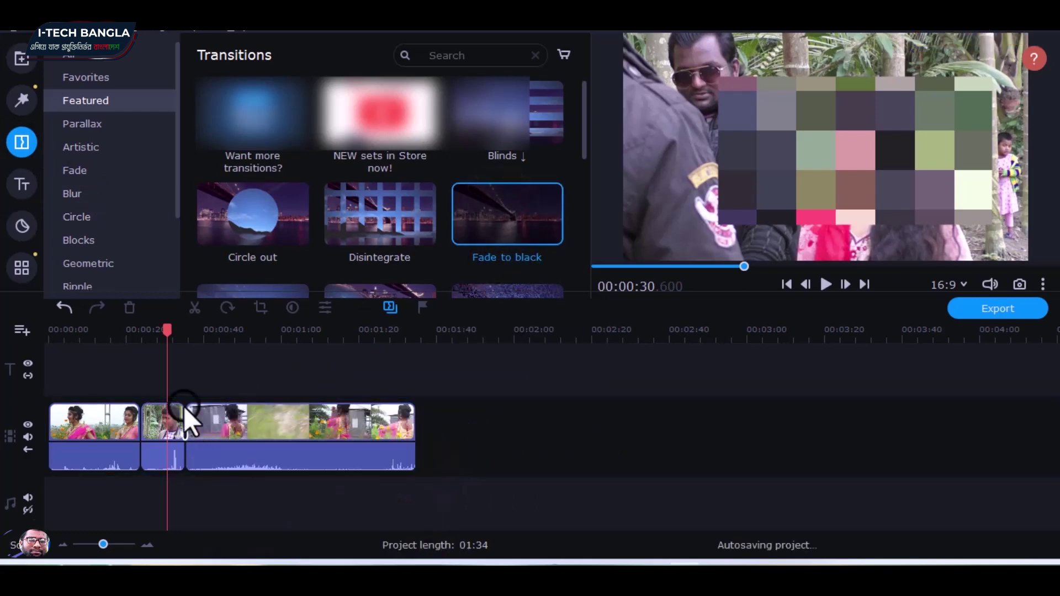
left_click(177, 331)
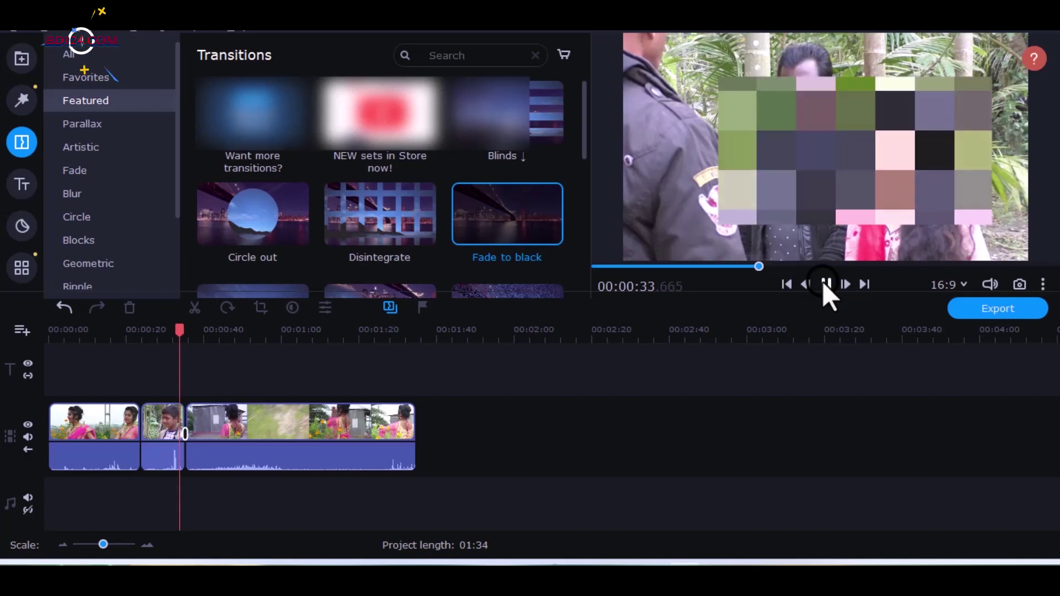
left_click(823, 281)
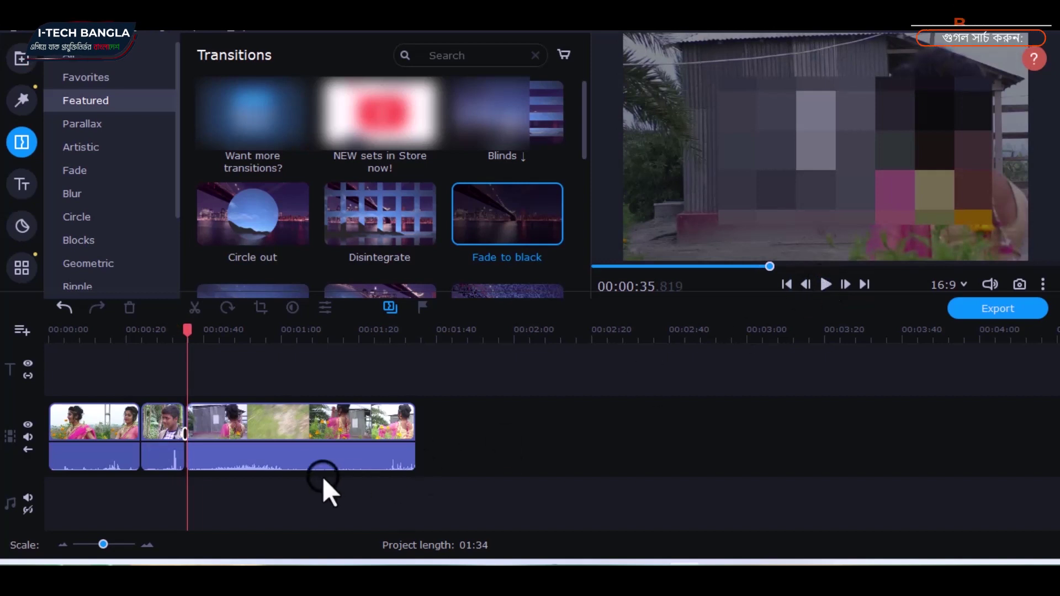
- Examine the clips and the Fade to black join by scrubbing the timeline at an enlarged scale
left_click(289, 455)
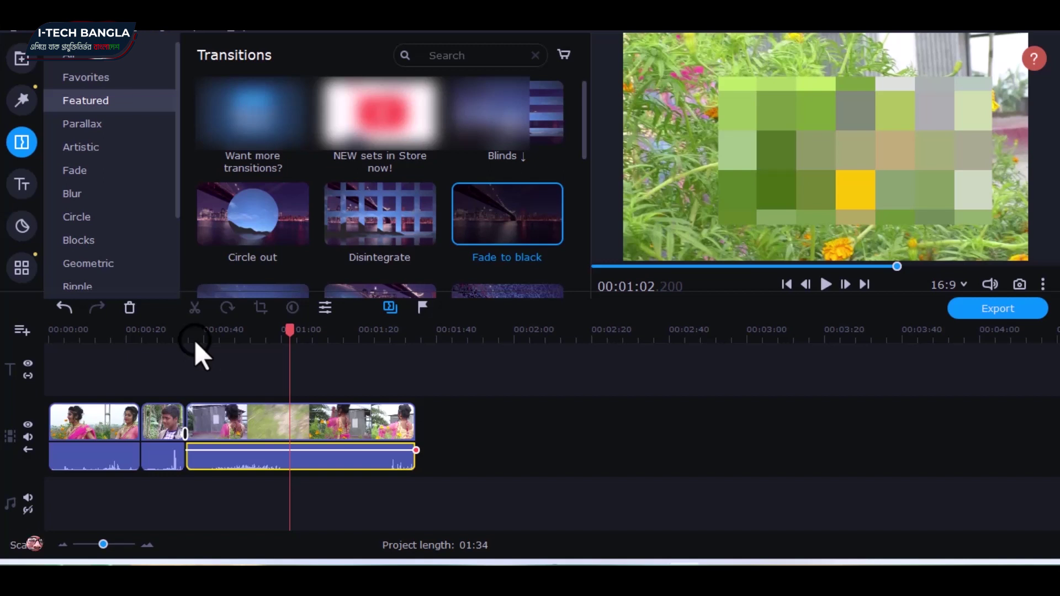
left_click(72, 332)
left_click_drag(72, 327, 155, 309)
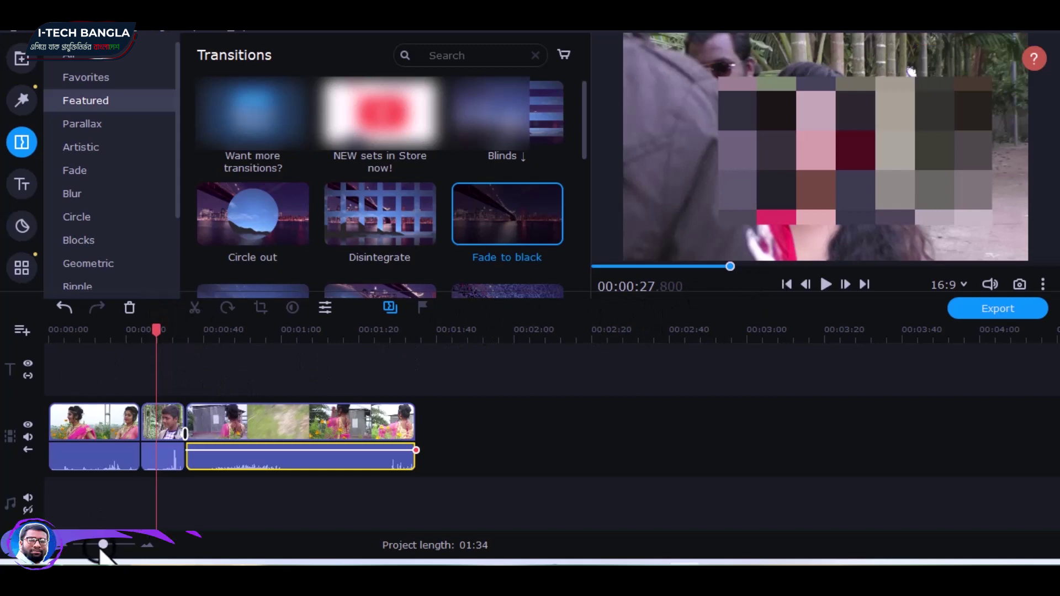
left_click_drag(102, 545, 113, 547)
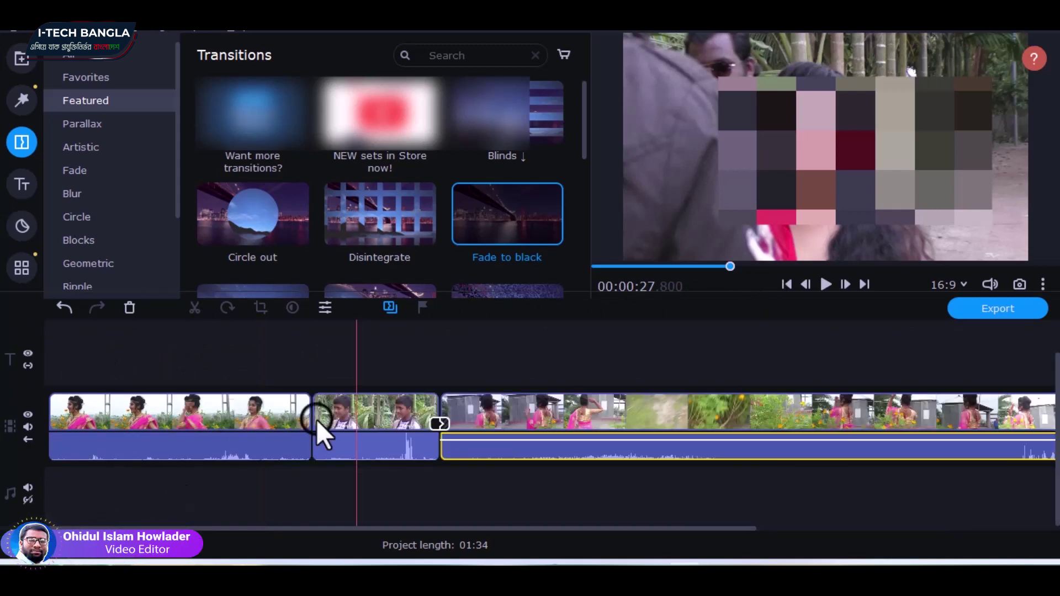
left_click(382, 329)
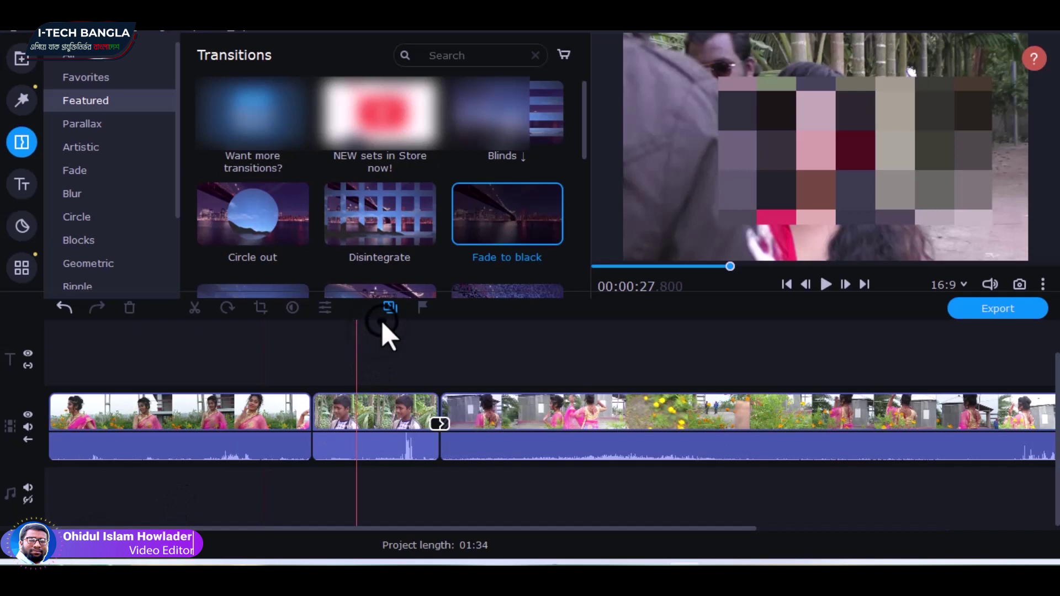
left_click(408, 330)
left_click_drag(408, 329, 440, 329)
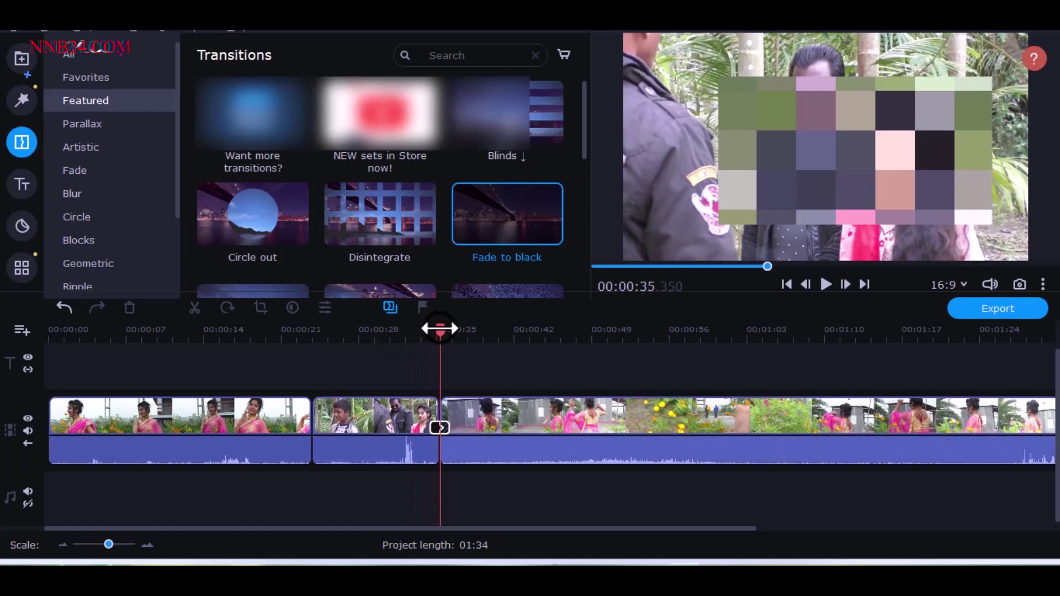
left_click_drag(109, 545, 101, 545)
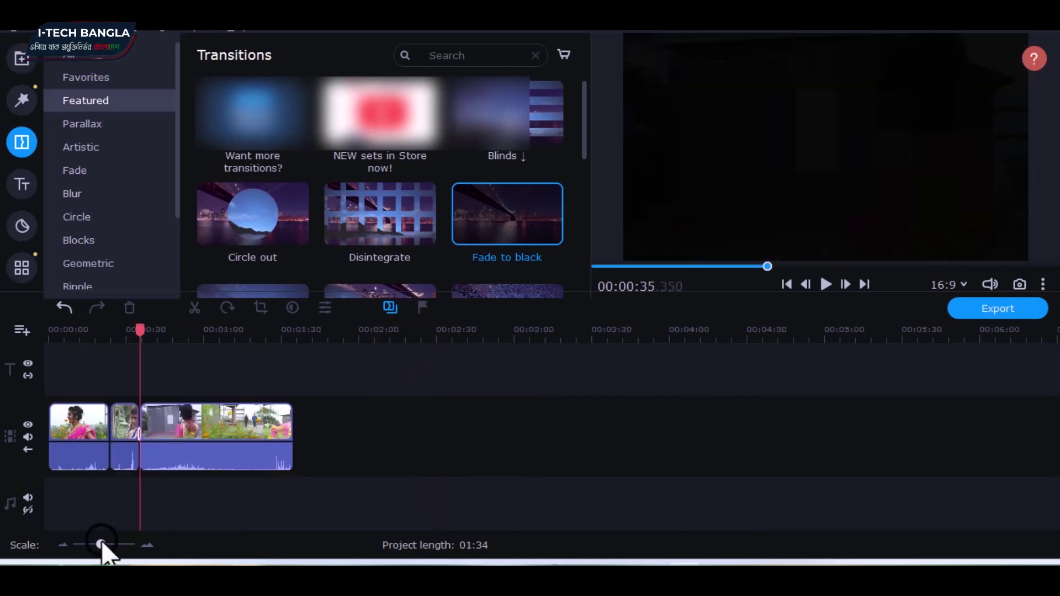
- Select all three clips on the video track and detach their audio
left_click_drag(329, 455, 64, 464)
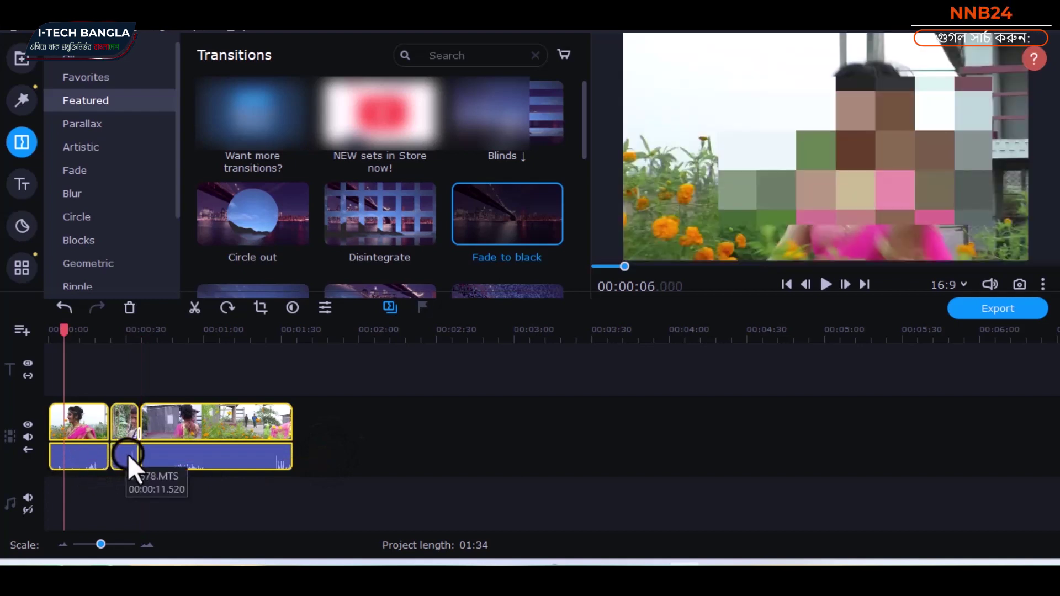
right_click(174, 456)
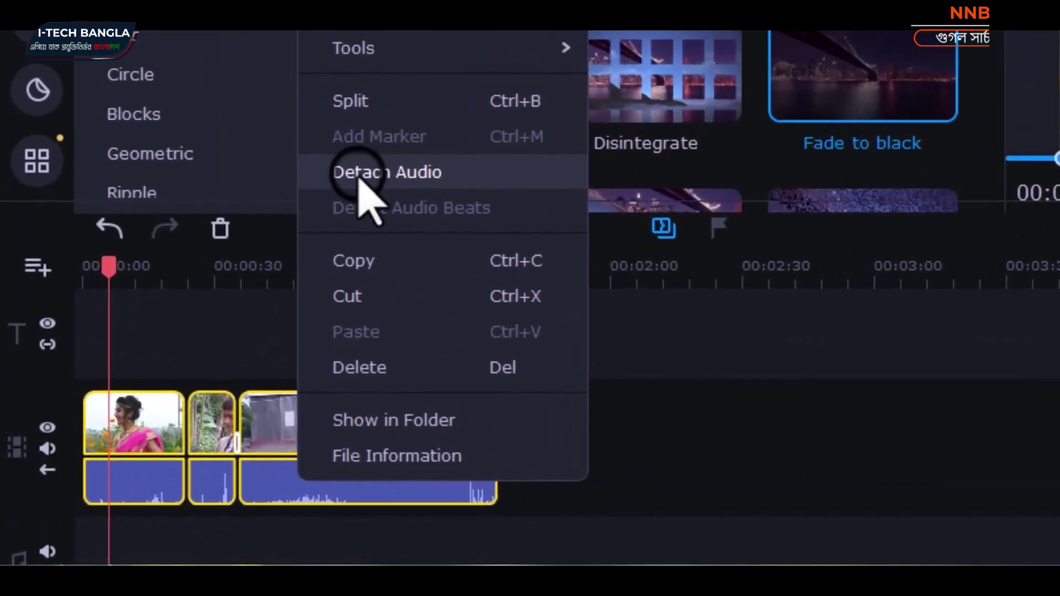
left_click(444, 448)
left_click_drag(702, 377, 94, 500)
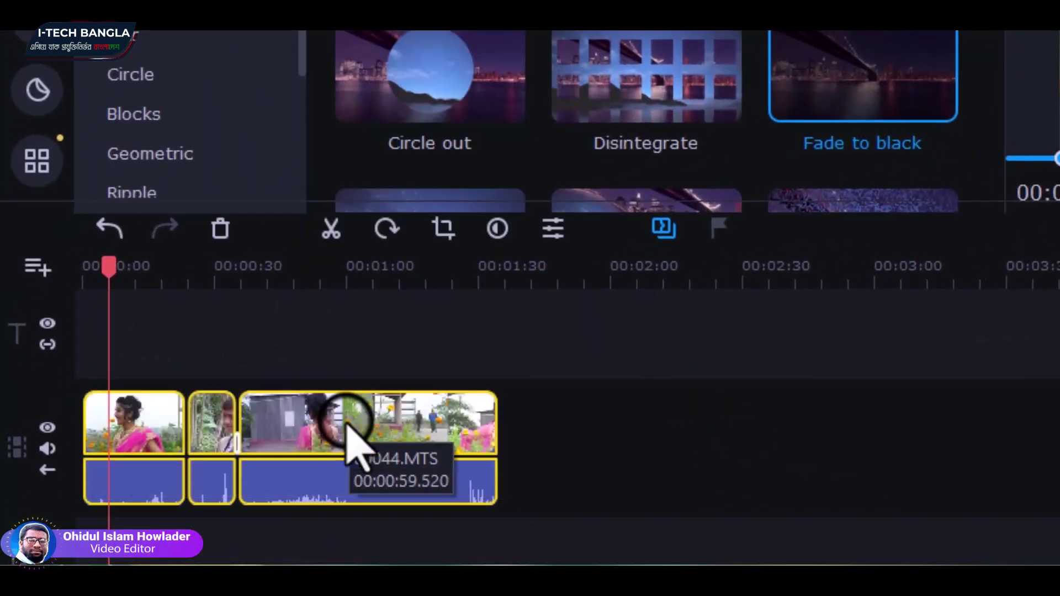
right_click(346, 428)
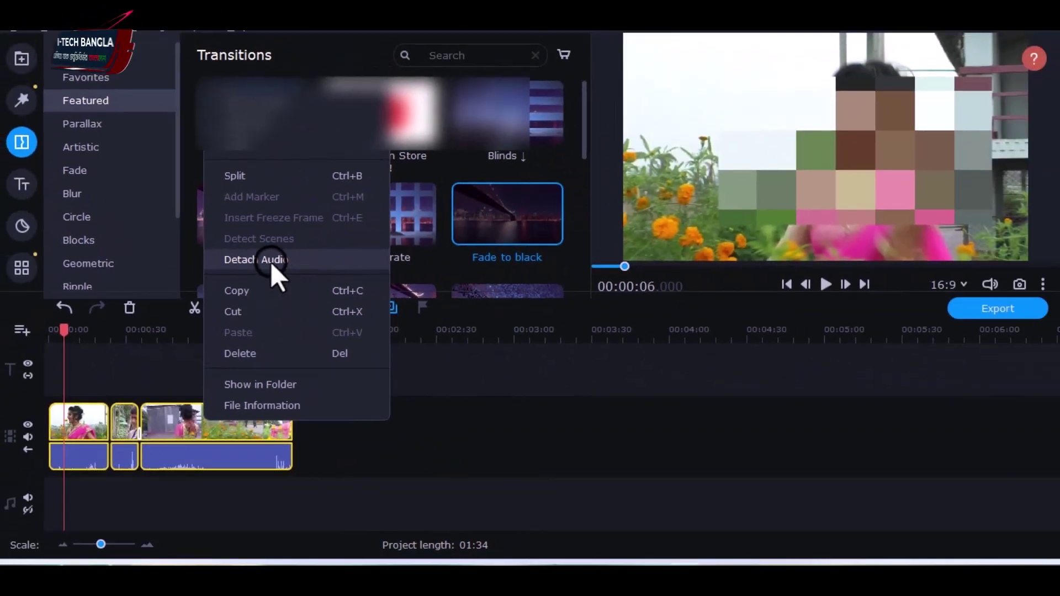
left_click(639, 273)
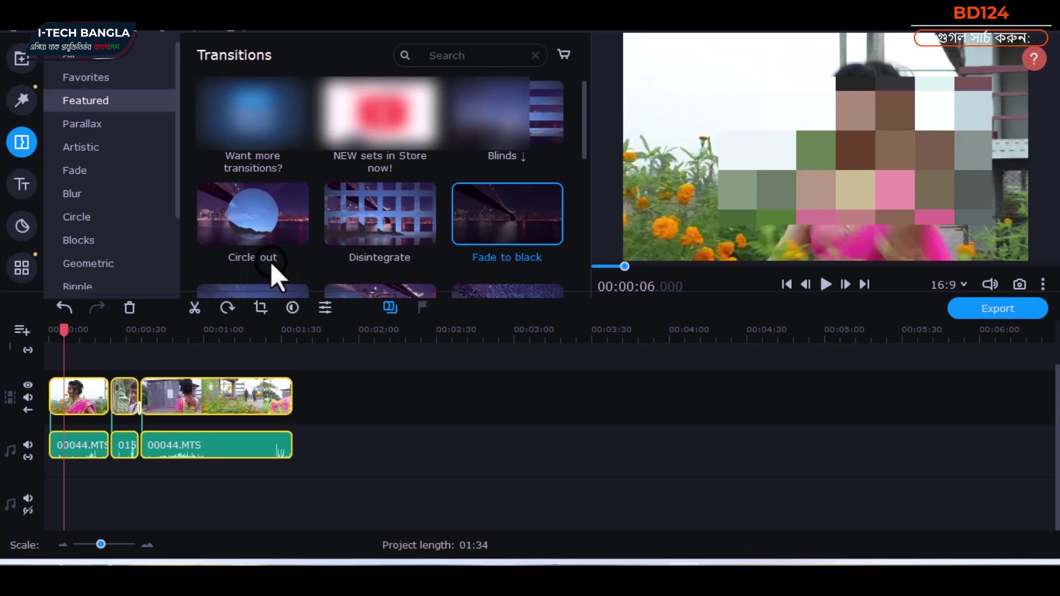
- Deselect the clips and undo the audio detachment
left_click(340, 374)
left_click(239, 389)
left_click(79, 391)
left_click(377, 456)
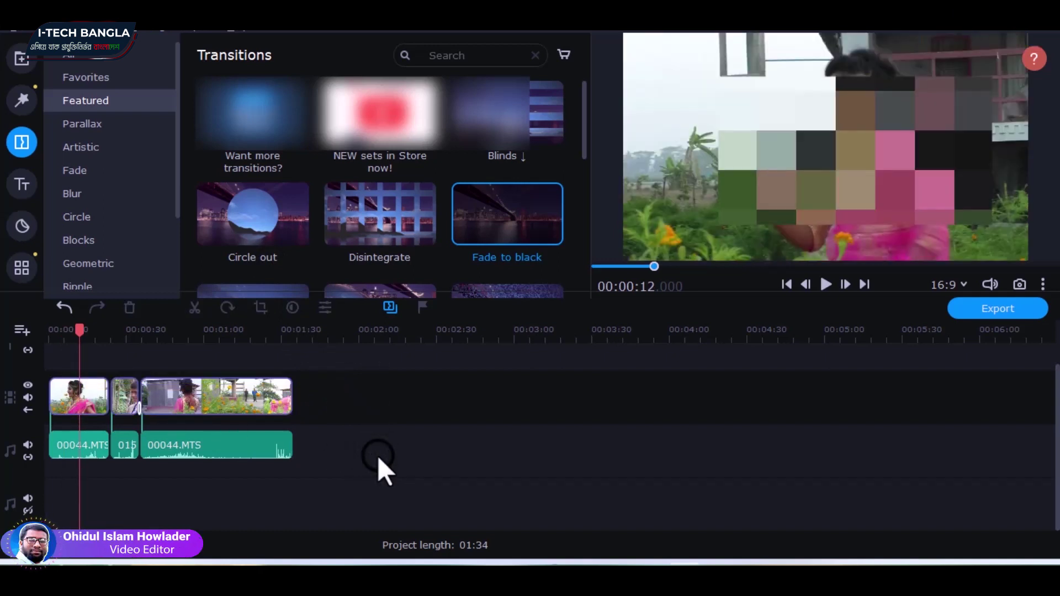
key("ctrl+z")
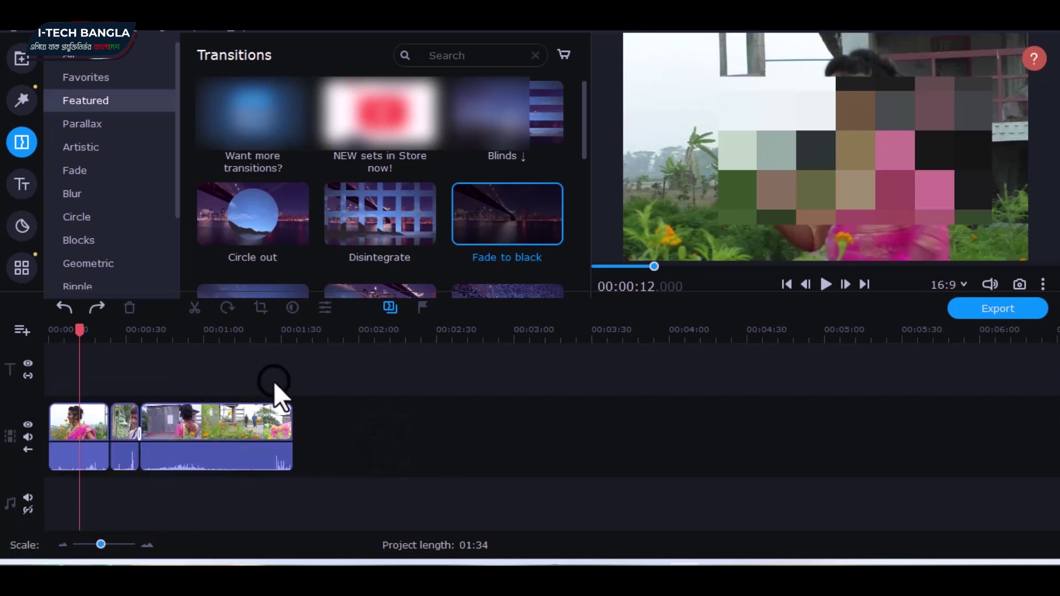
- Delete only the third clip's audio and undo that deletion
left_click(228, 456)
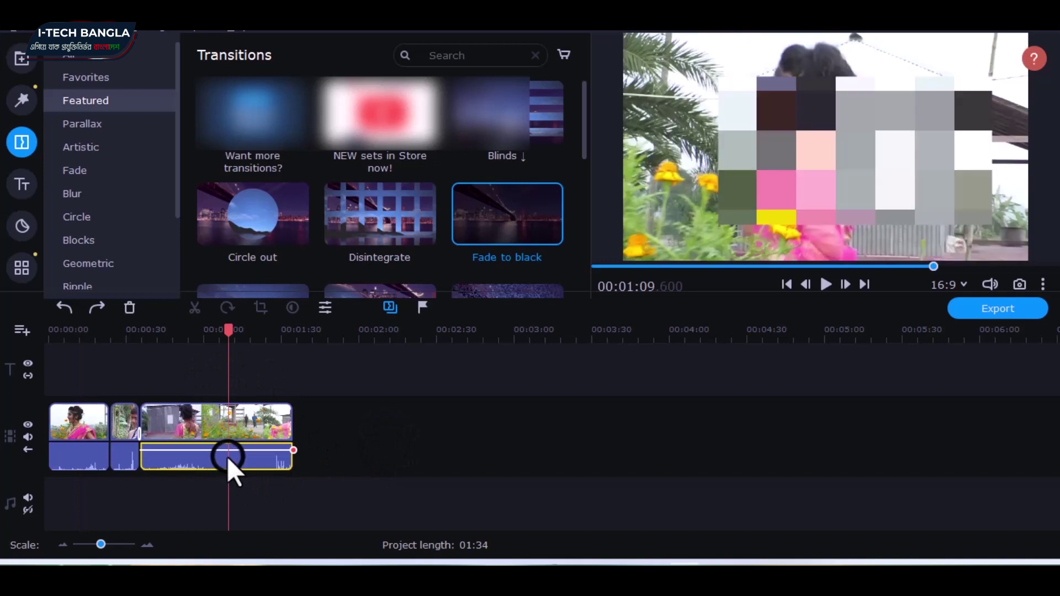
key("Delete")
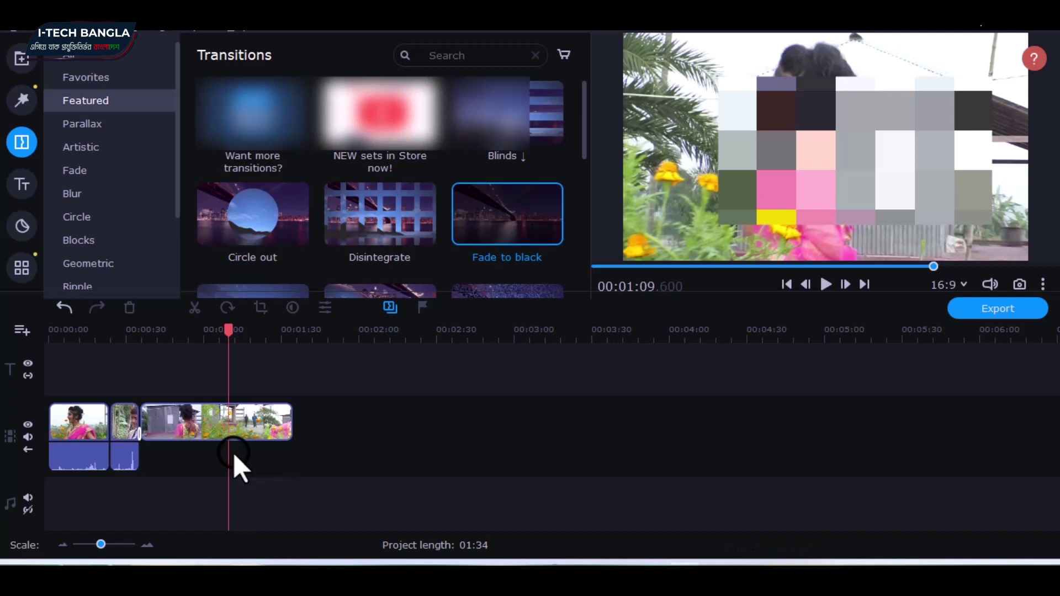
key("ctrl+z")
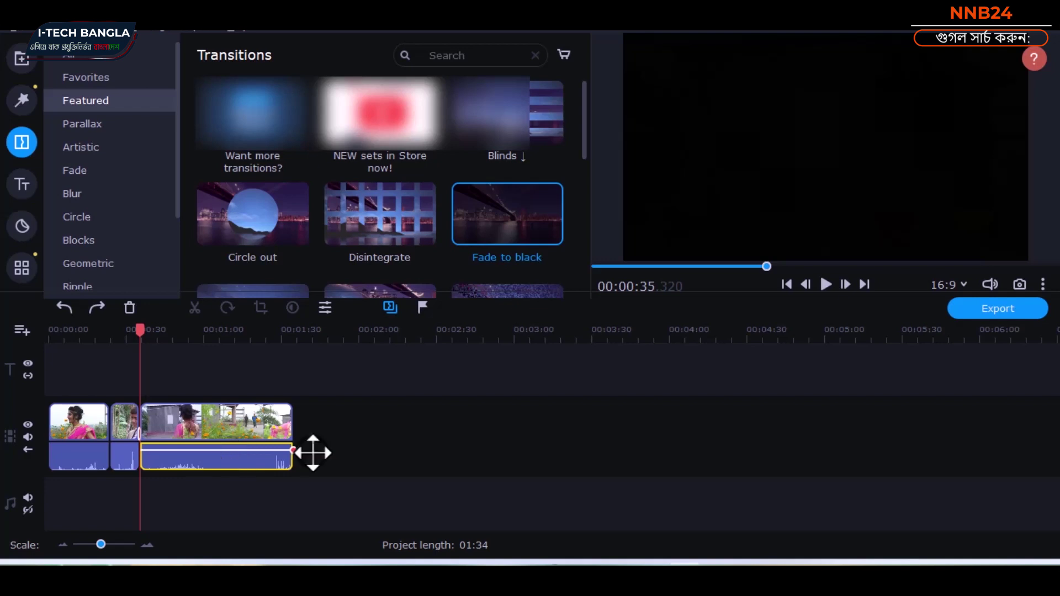
- Detach the audio from all three clips on the video track and delete the detached audio clips
left_click_drag(346, 404, 65, 495)
right_click(173, 461)
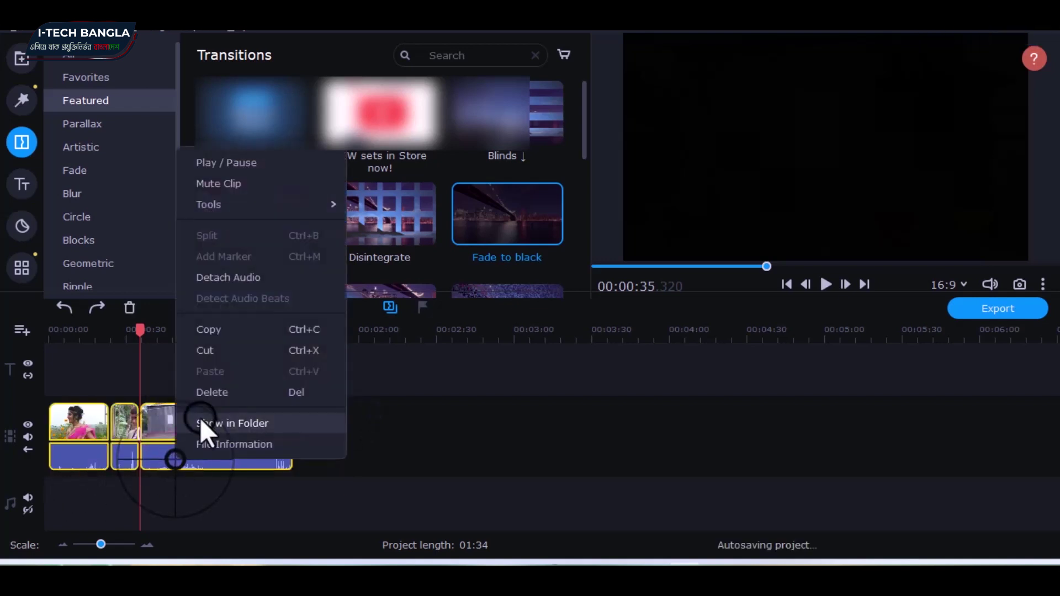
left_click(224, 278)
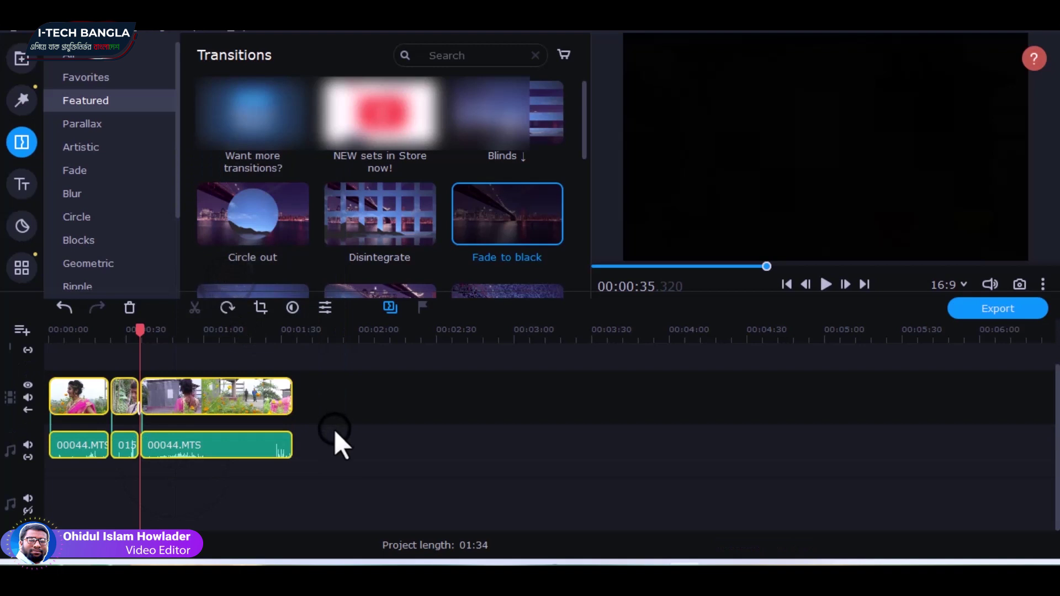
left_click(378, 447)
left_click_drag(360, 437, 46, 475)
key("Delete")
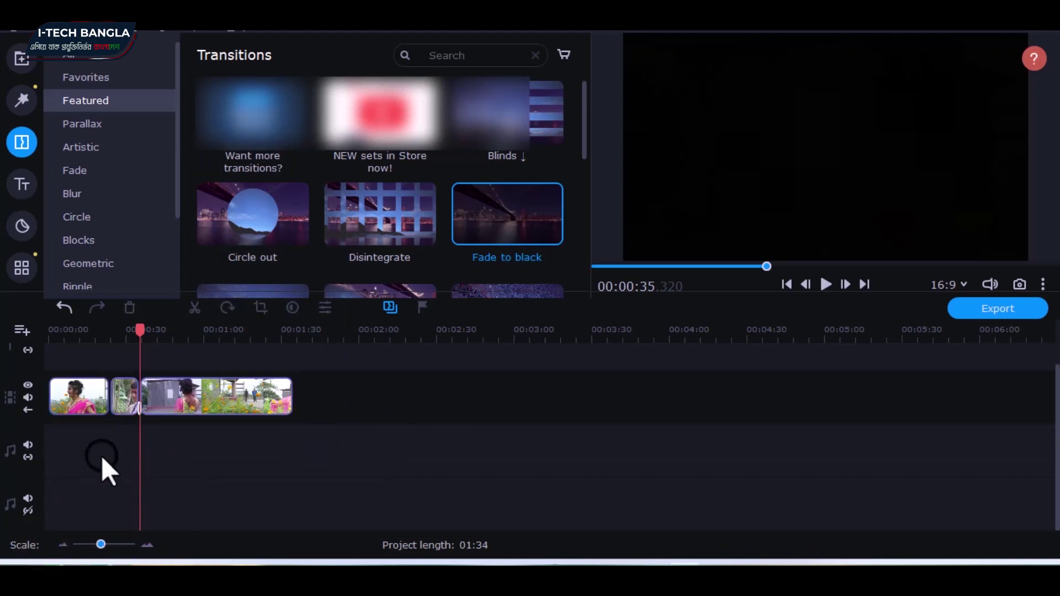
- Import the music file Minimal Technological Calm.mp3 from the Downloads folder into the project's media
left_click(48, 335)
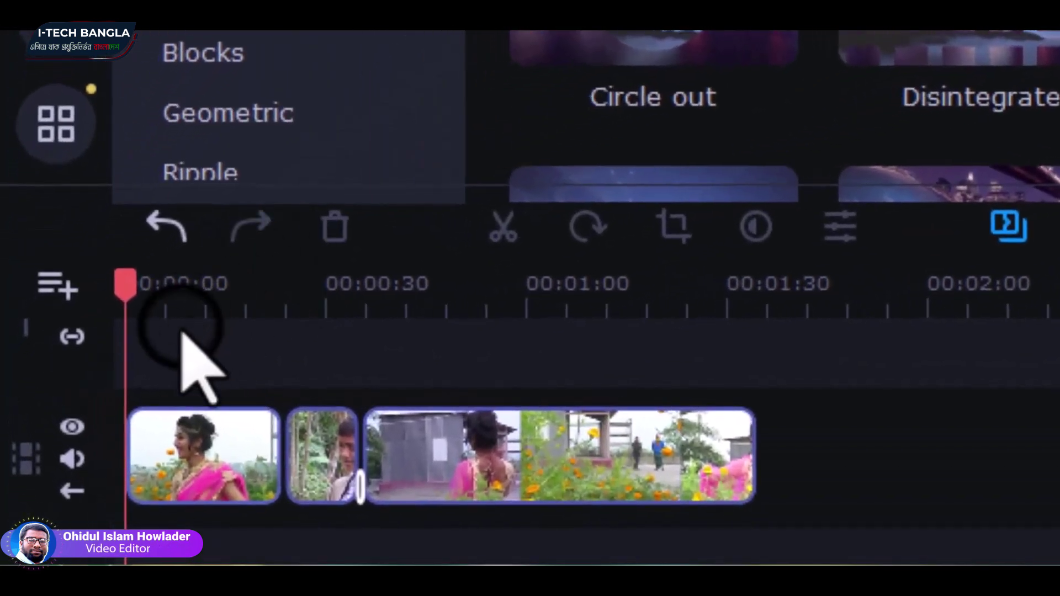
left_click_drag(212, 284, 98, 309)
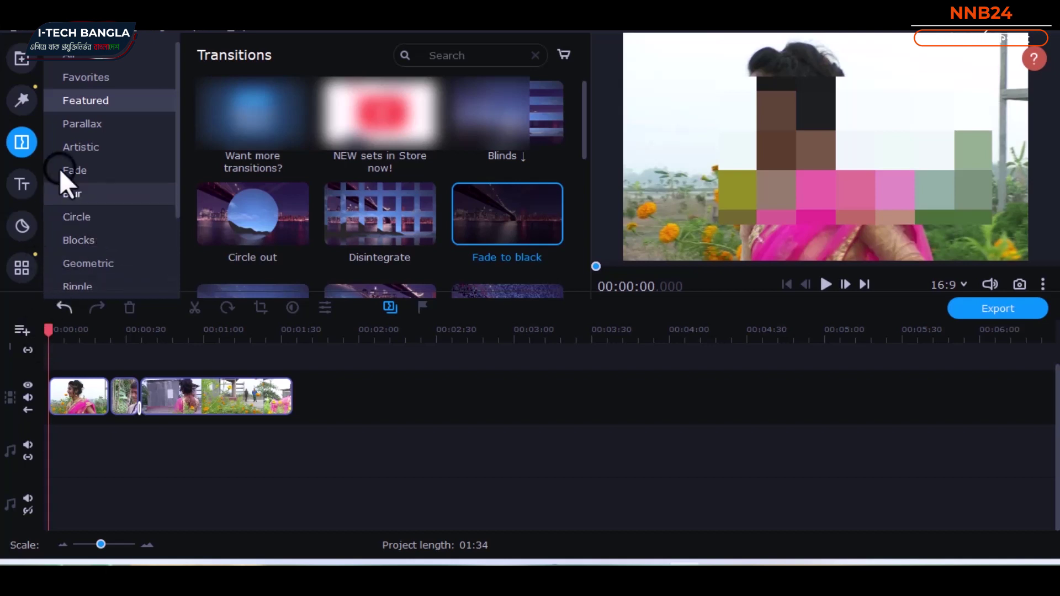
left_click(22, 57)
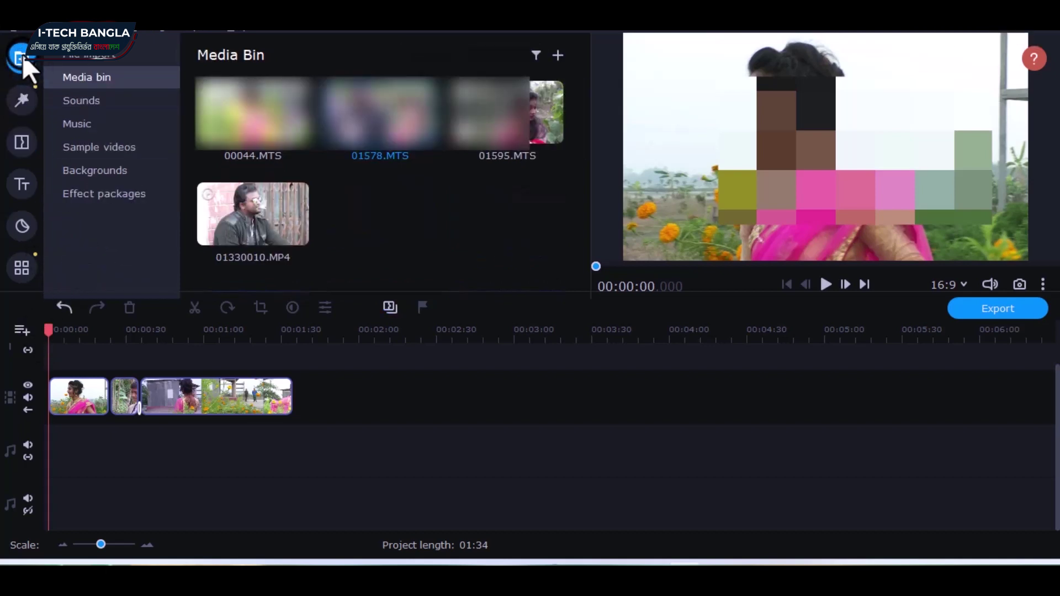
left_click(87, 122)
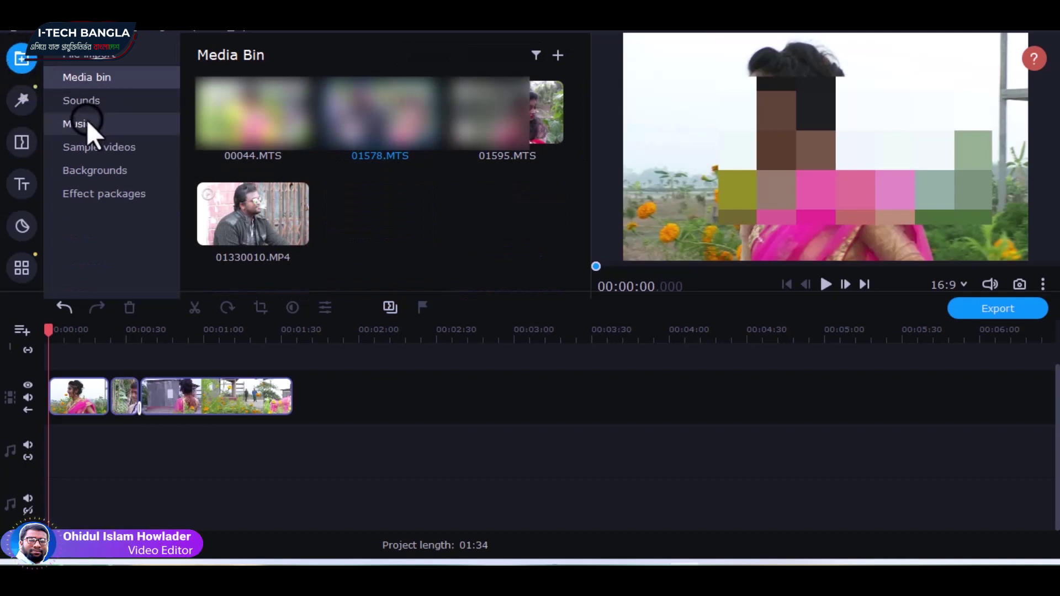
left_click(84, 55)
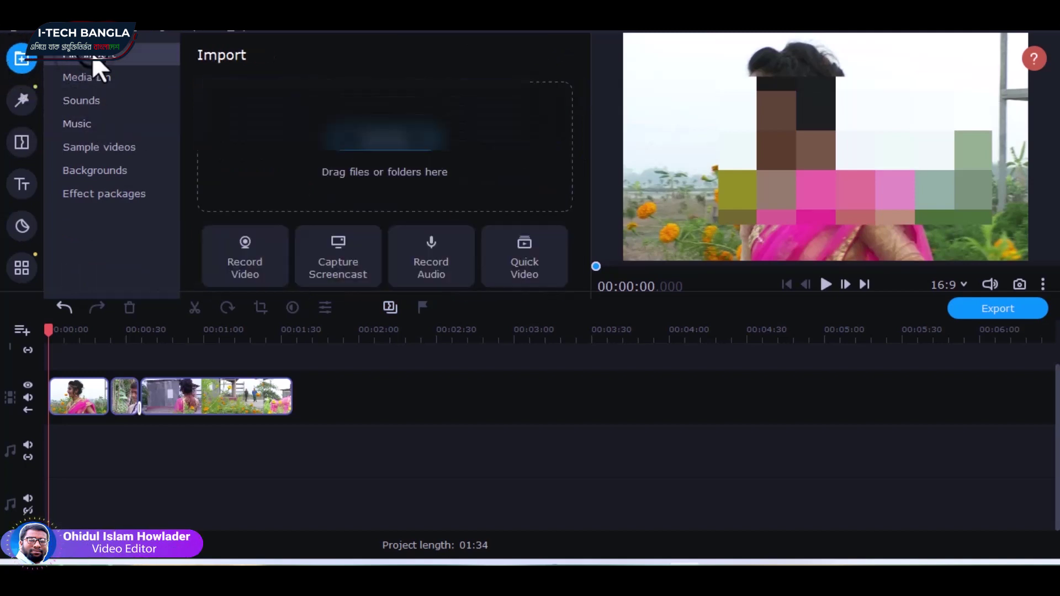
left_click(389, 141)
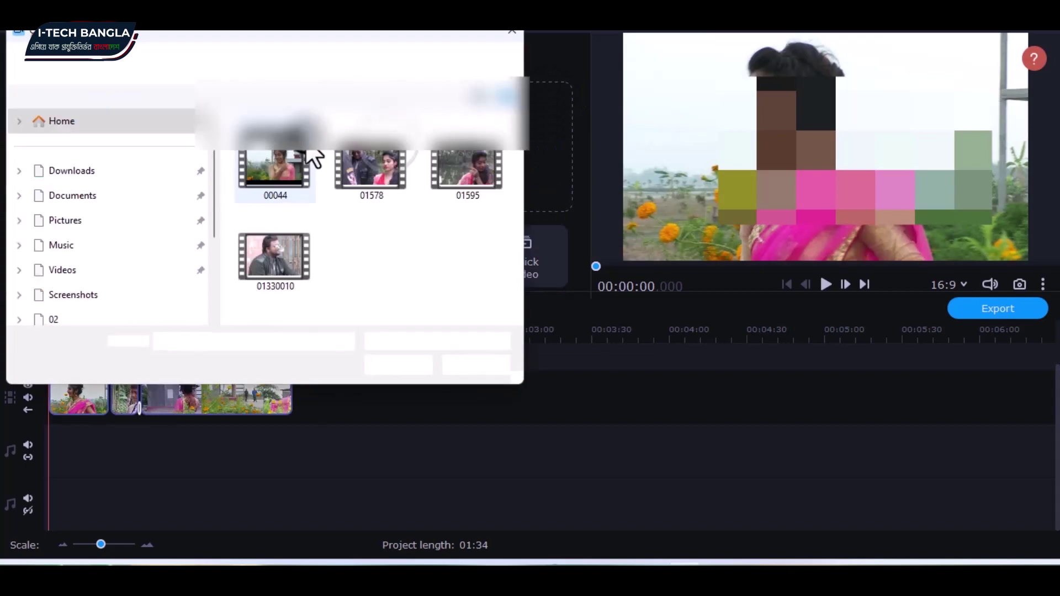
left_click(73, 170)
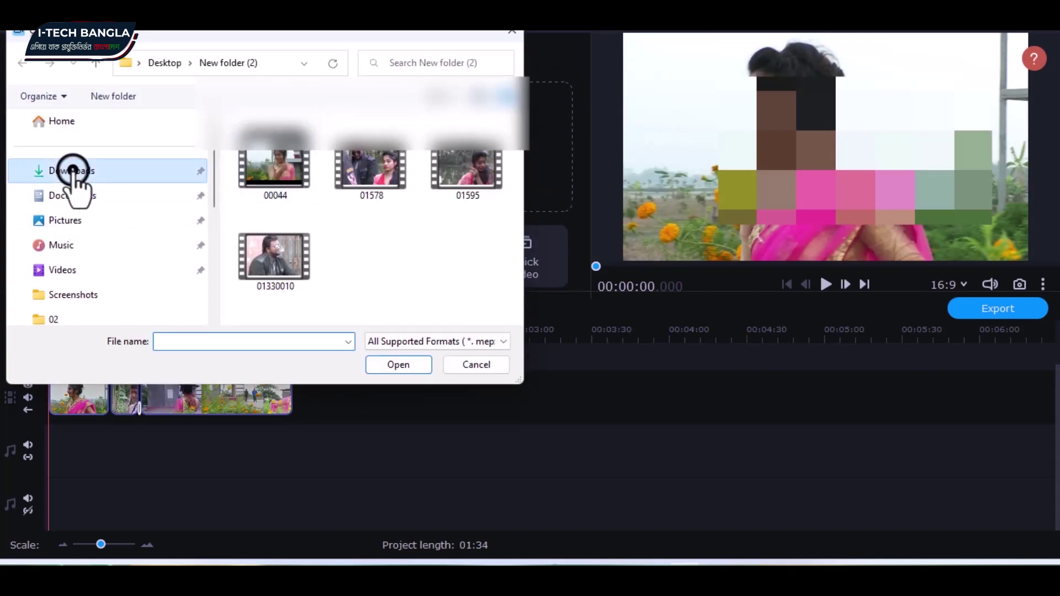
scroll(71, 267, "down", 5)
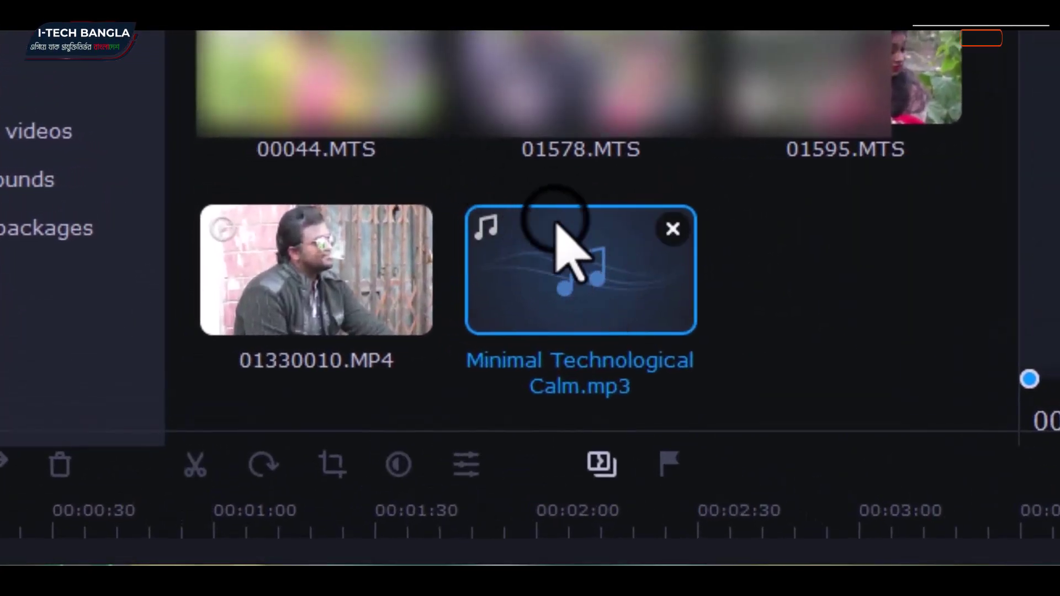
- Place Minimal Technological Calm.mp3 on the audio track at the timeline's start and play back the opening
left_click_drag(585, 226, 0, 595)
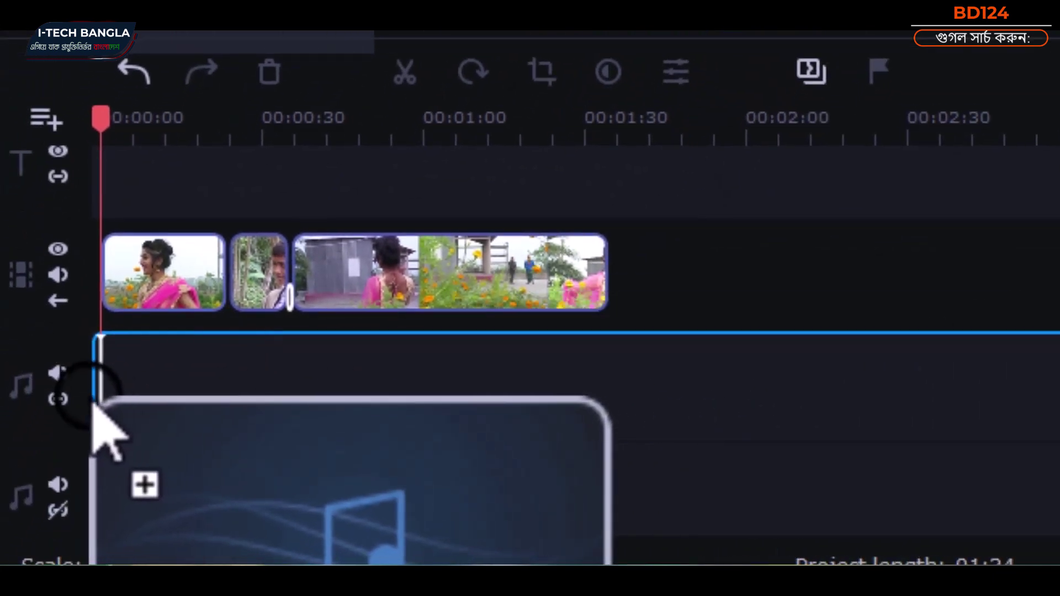
left_click_drag(93, 407, 99, 385)
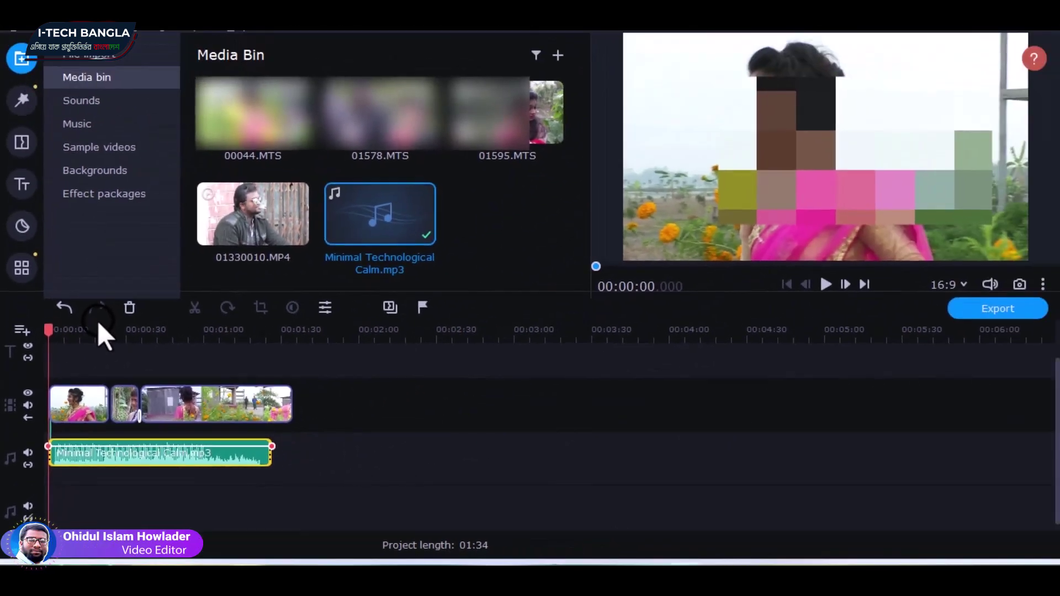
left_click(80, 333)
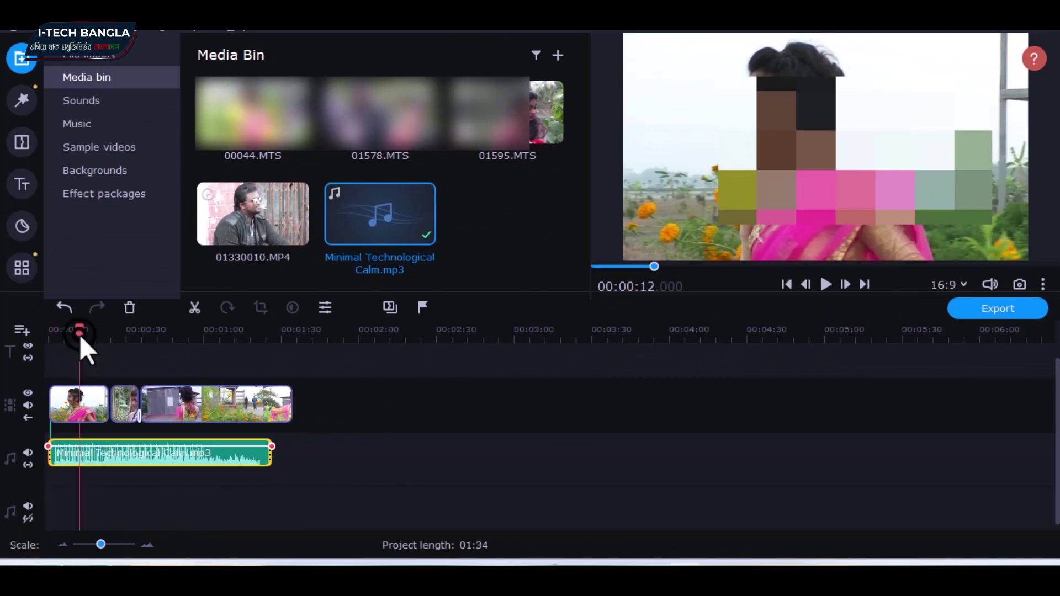
left_click(91, 396)
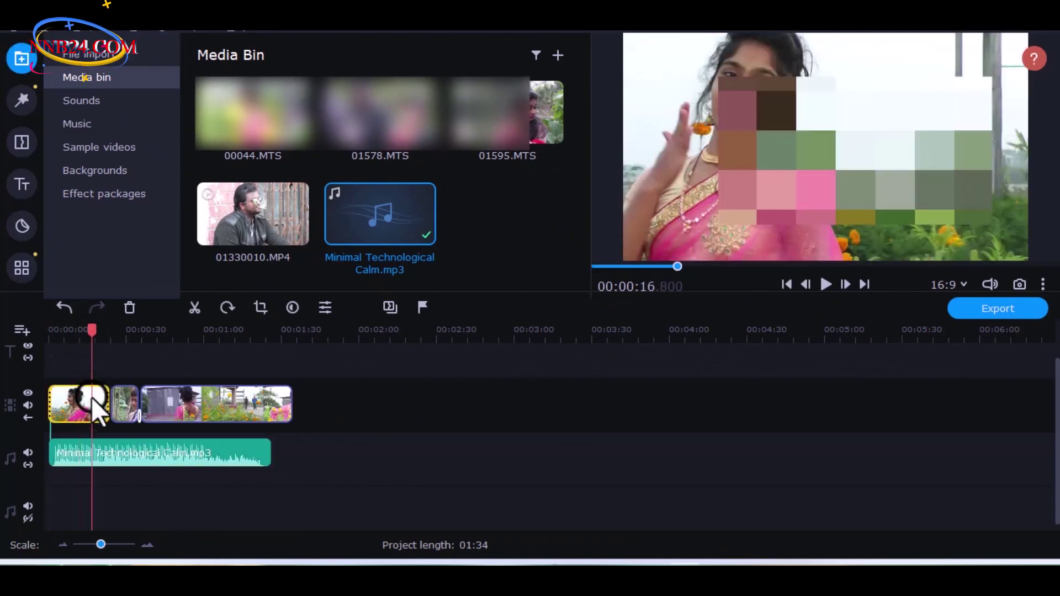
left_click_drag(91, 331, 46, 338)
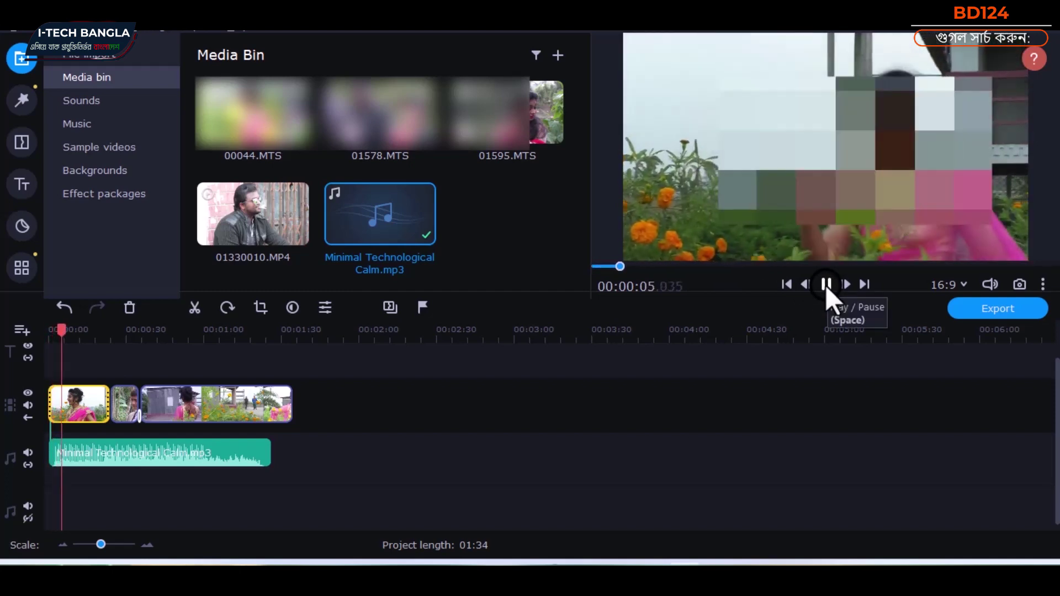
left_click(826, 285)
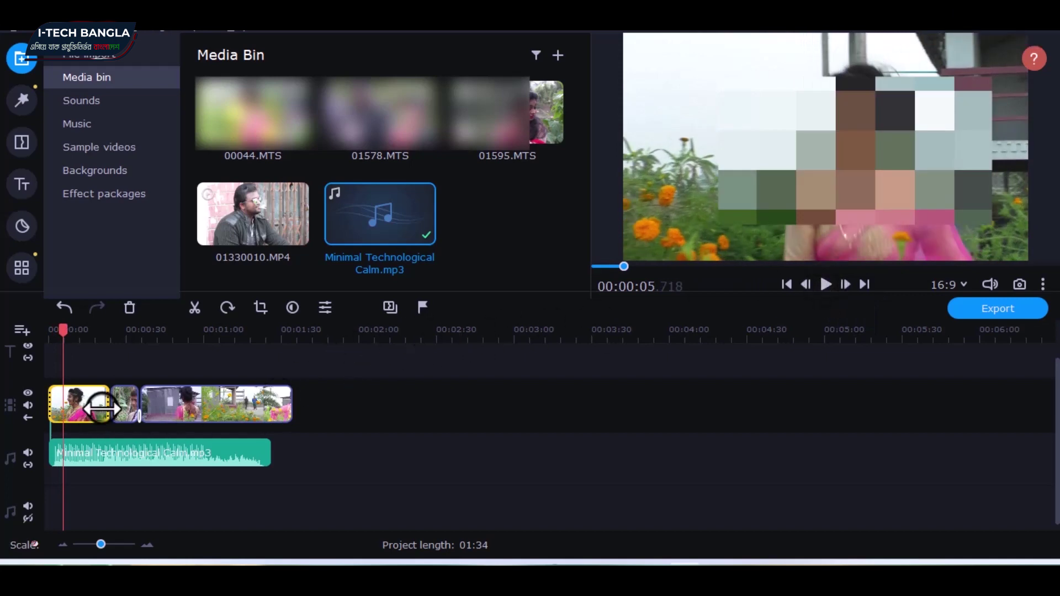
- Shorten the first clip to end at about 00:00:14 and insert 01595.MTS directly after it
left_click_drag(100, 408, 78, 409)
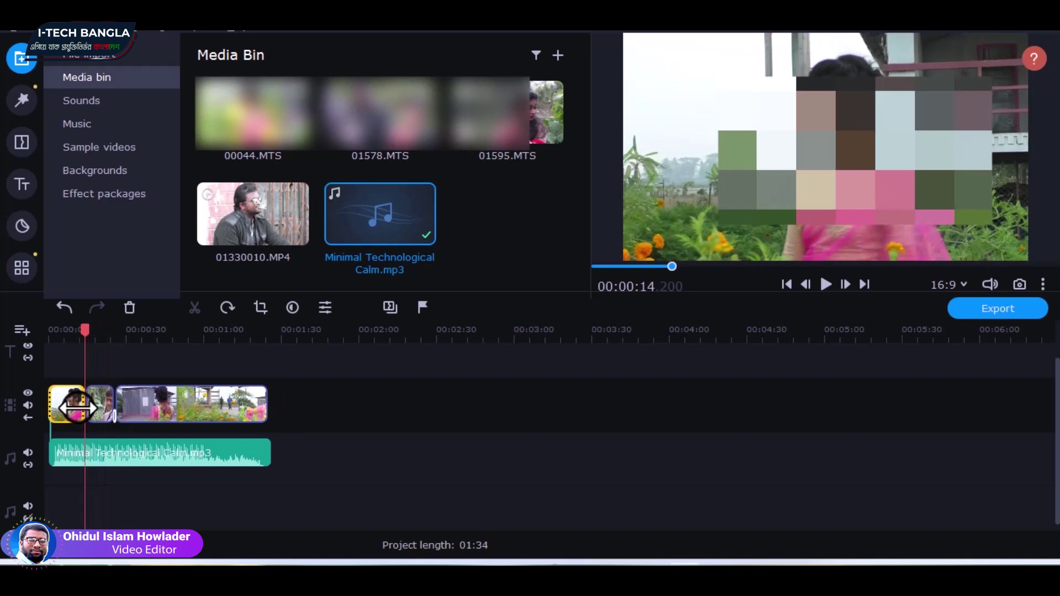
left_click(509, 125)
left_click_drag(509, 125, 90, 408)
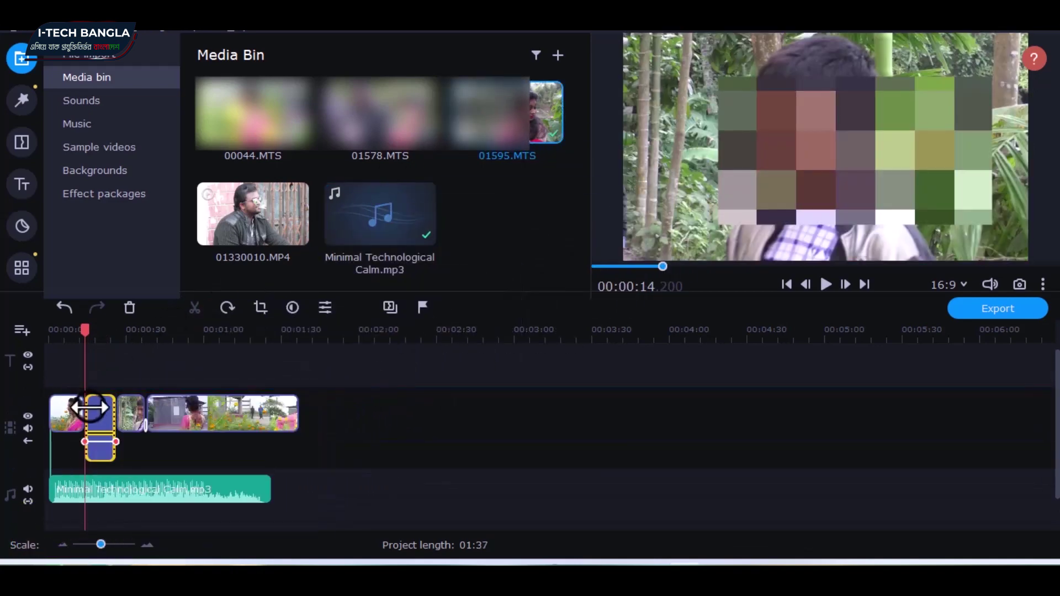
- Delete the audio of the inserted 01595.MTS clip, keeping its video
left_click(94, 447)
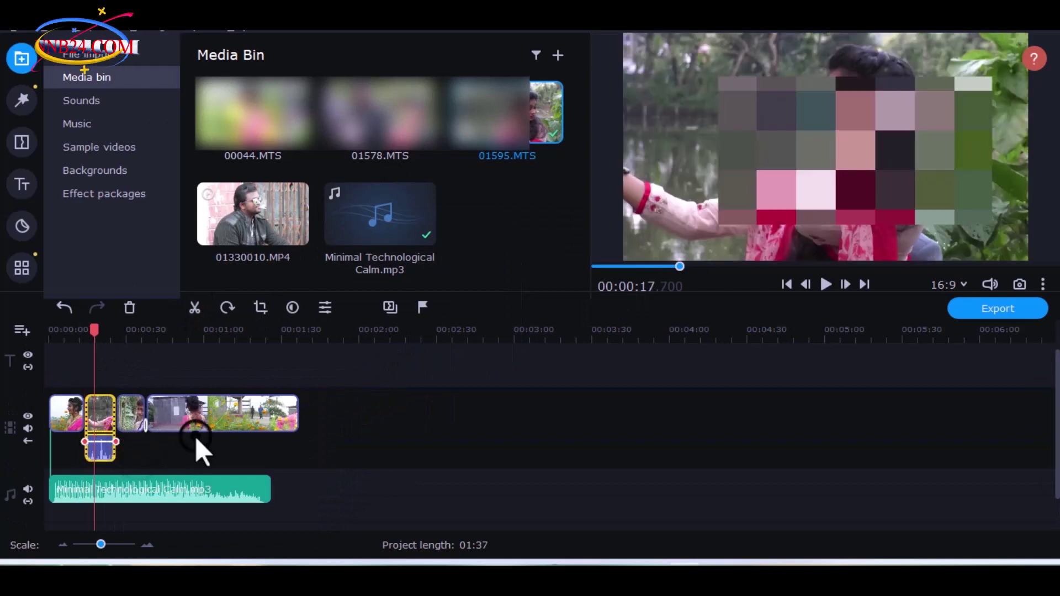
right_click(99, 449)
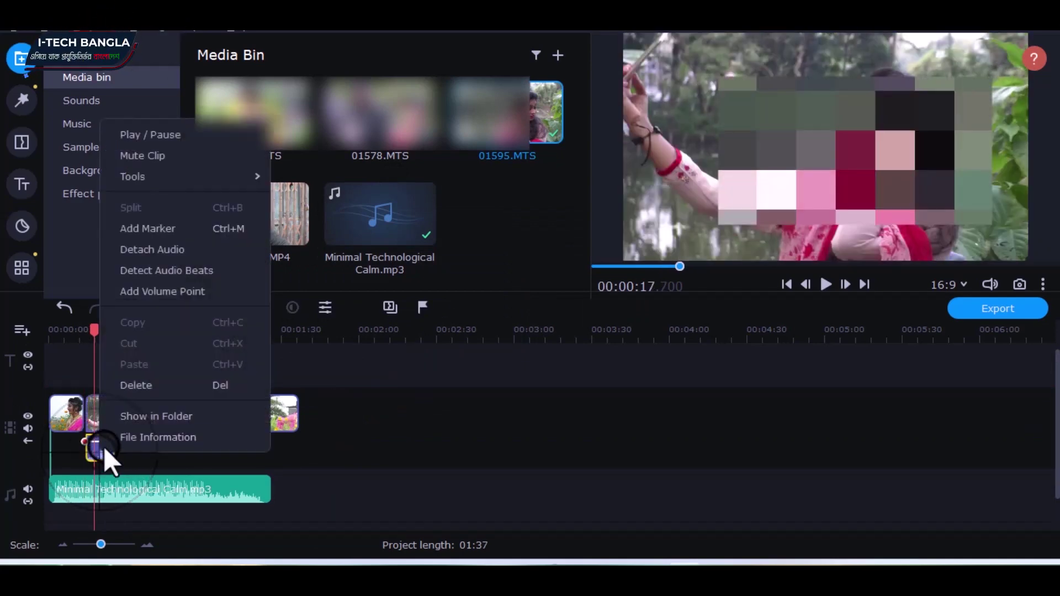
left_click(151, 393)
left_click(105, 416)
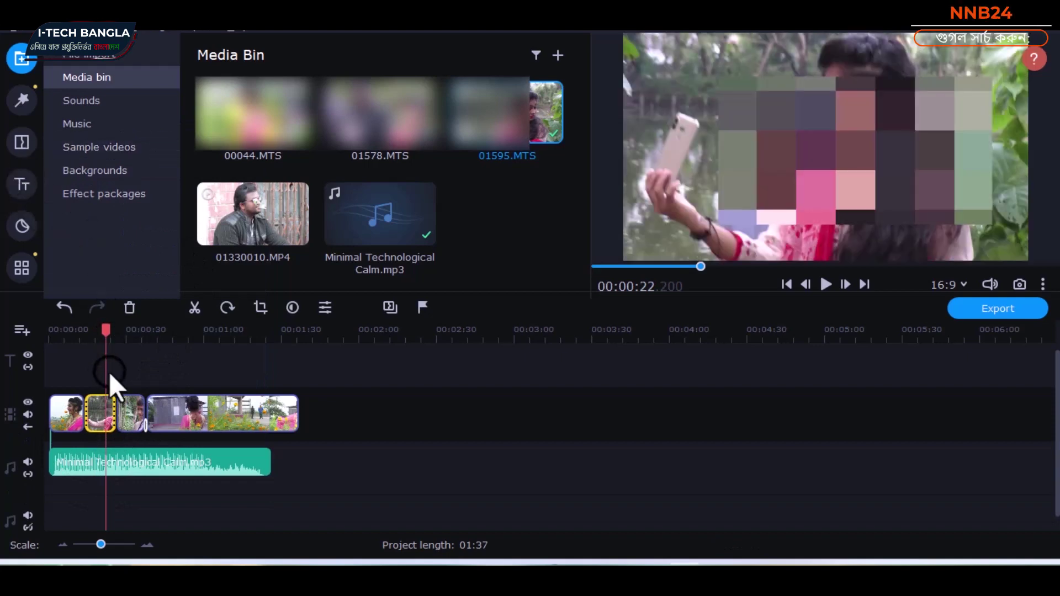
- Play back the edited sequence and shorten the last clip to end at about 00:00:54
left_click(81, 331)
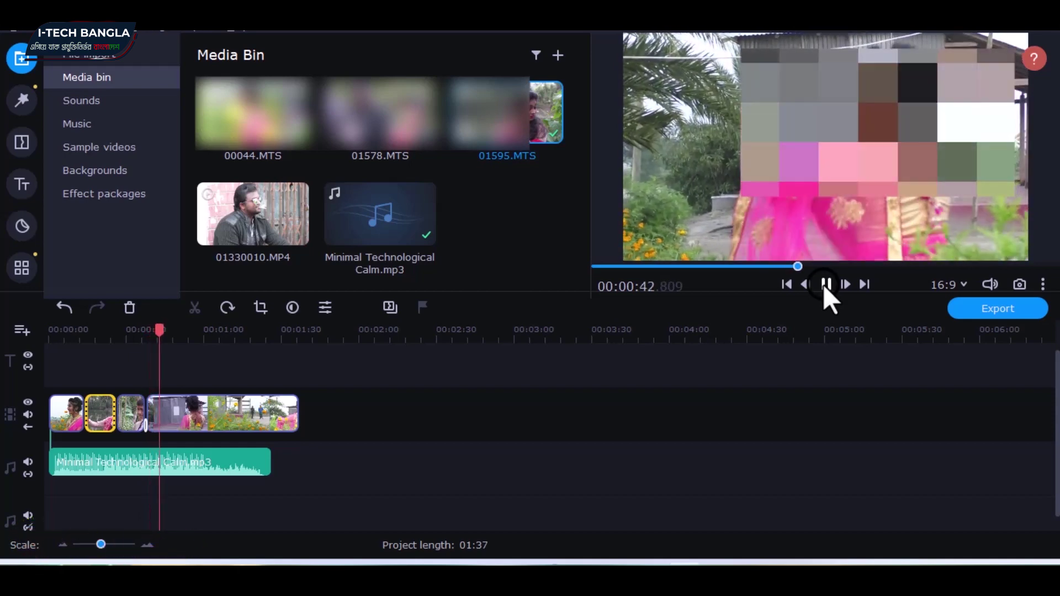
left_click(825, 283)
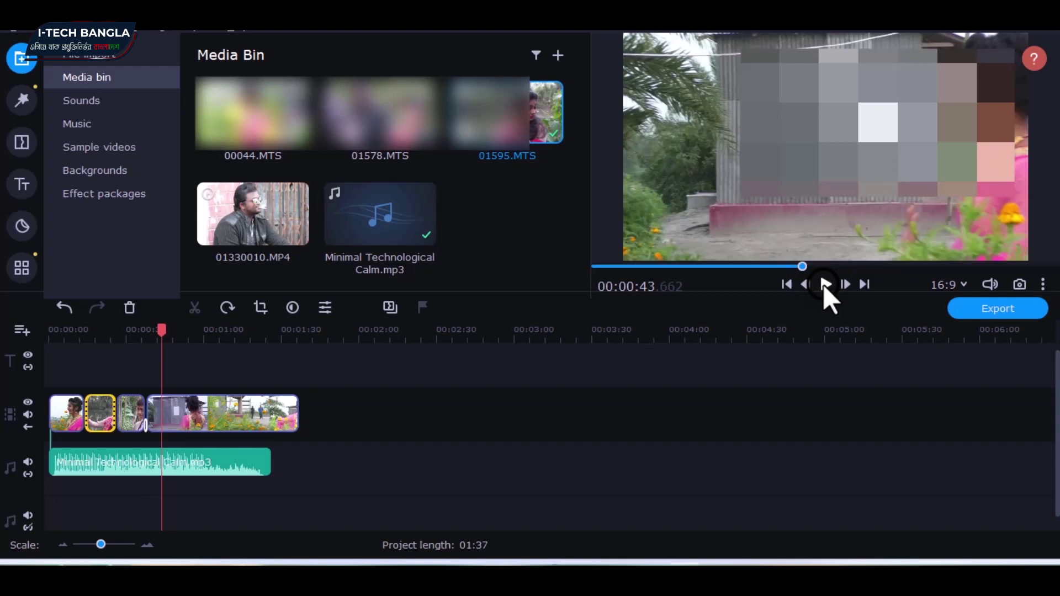
left_click_drag(294, 411, 185, 414)
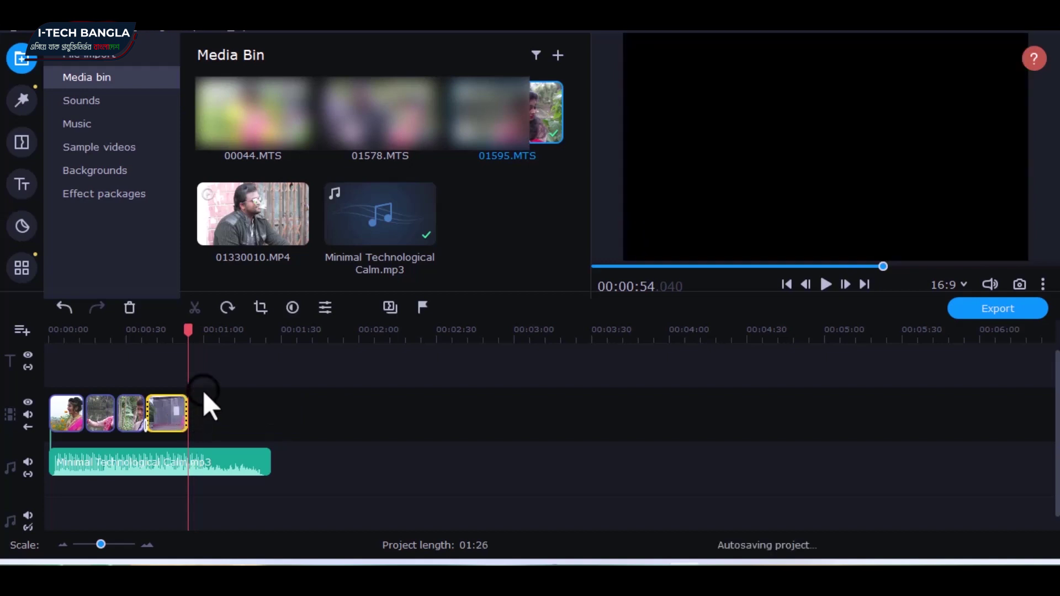
- Place 01330010.MP4 on the overlay track above the last clip, starting at about 00:00:39.8, and play it back
left_click(146, 330)
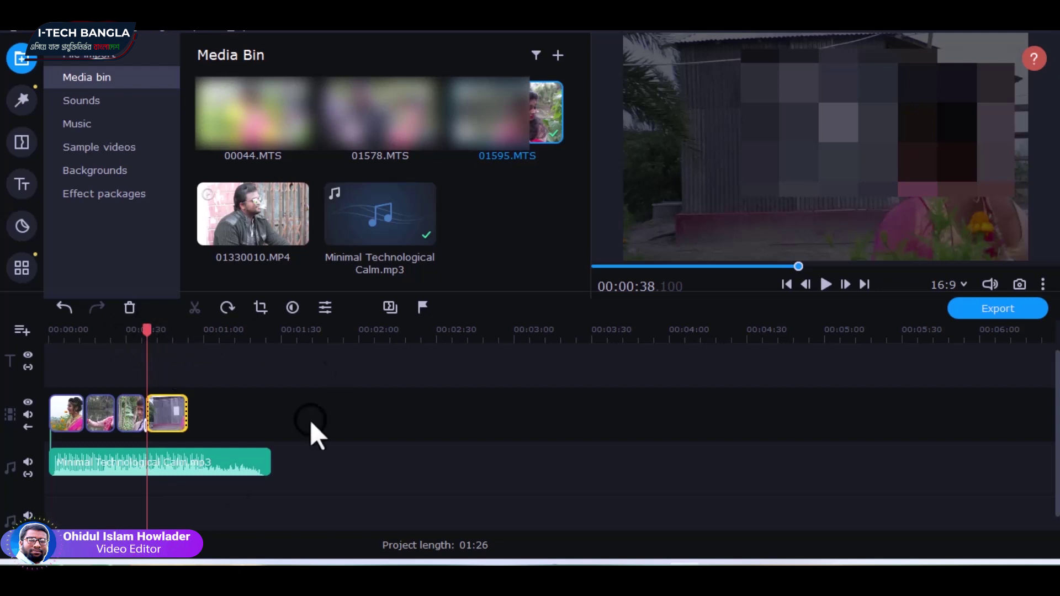
left_click(147, 545)
left_click(146, 545)
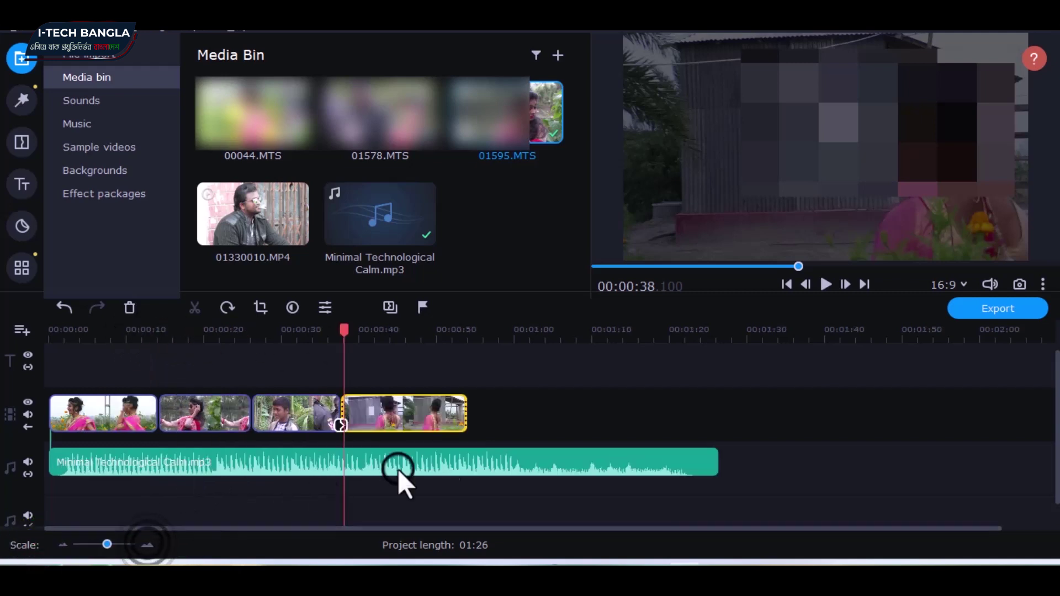
left_click(147, 545)
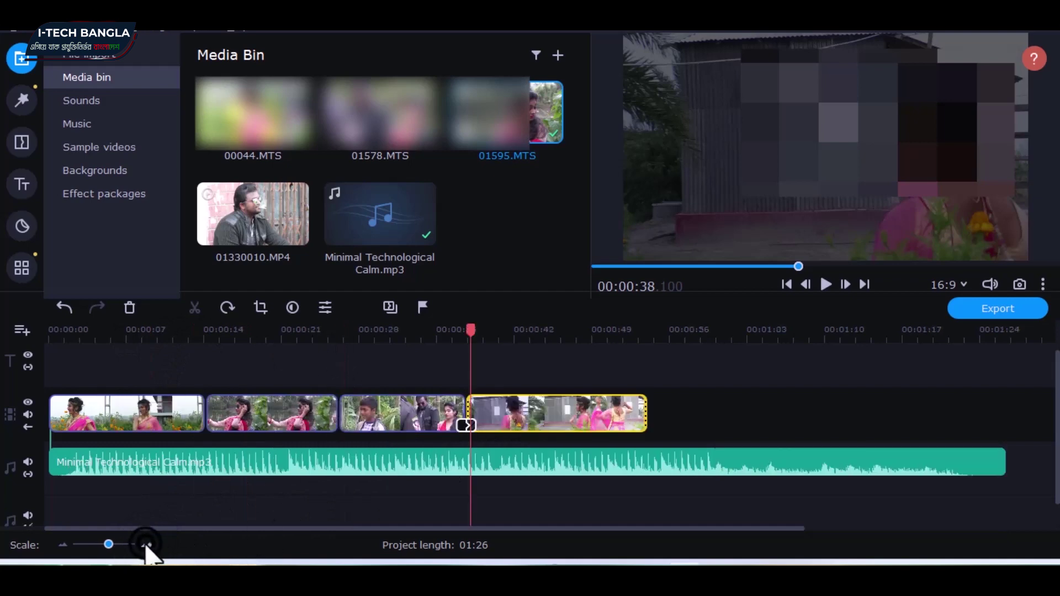
left_click_drag(551, 332, 573, 334)
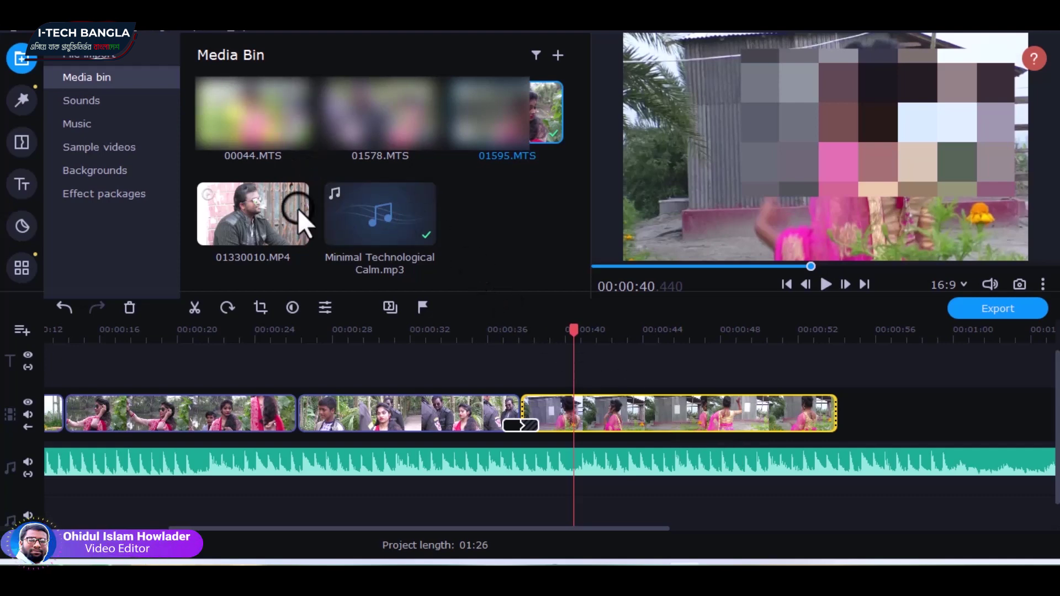
left_click_drag(258, 216, 574, 374)
left_click_drag(586, 428, 625, 357)
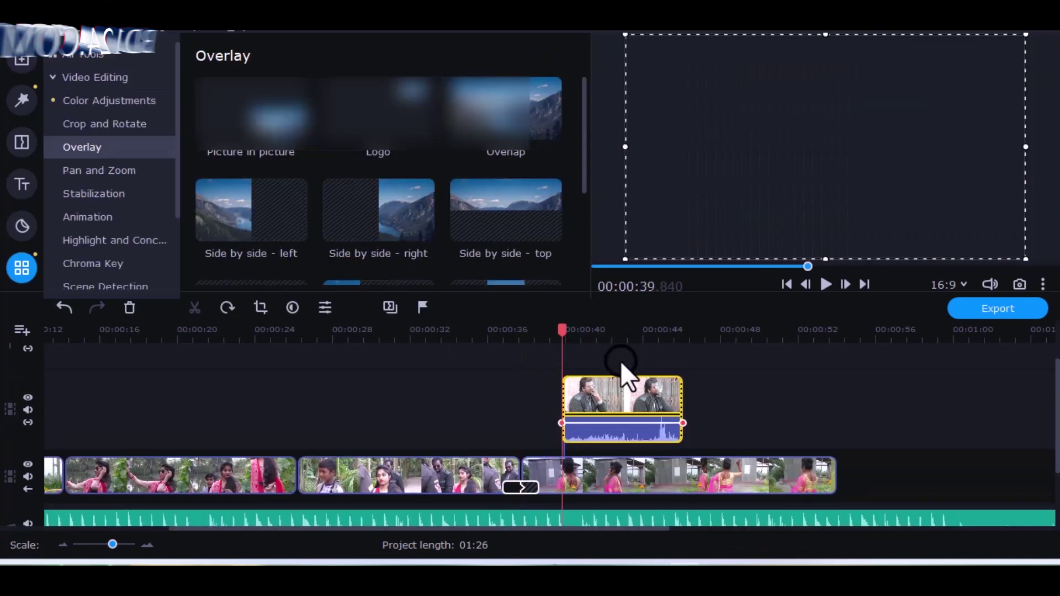
left_click(553, 330)
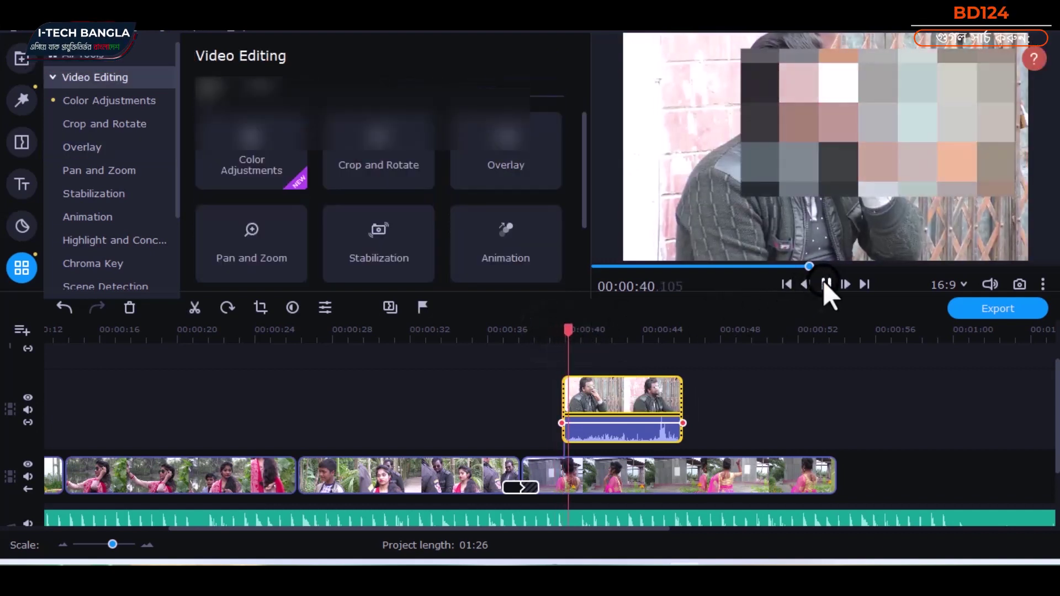
left_click(825, 283)
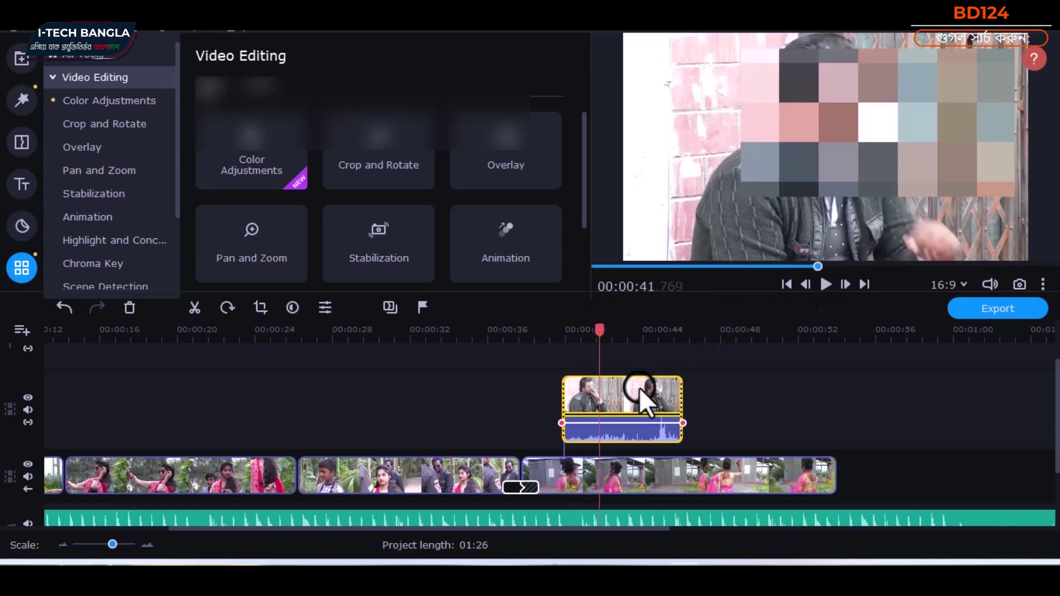
- Shorten the 01330010.MP4 overlay clip to end at about 00:00:41.7 and play back the sequence from there
left_click_drag(679, 390, 601, 386)
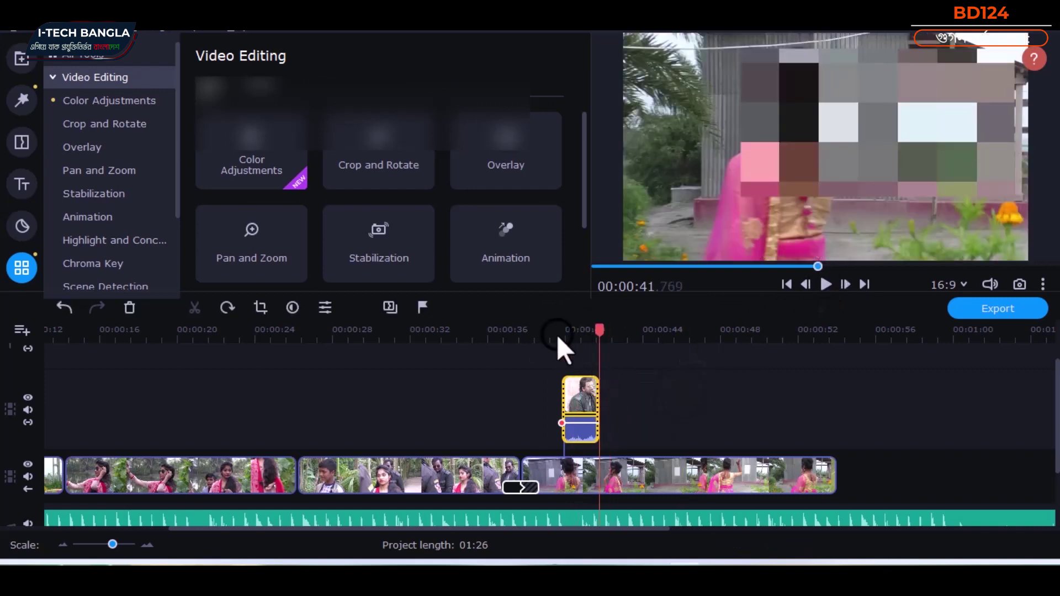
left_click_drag(557, 335, 597, 330)
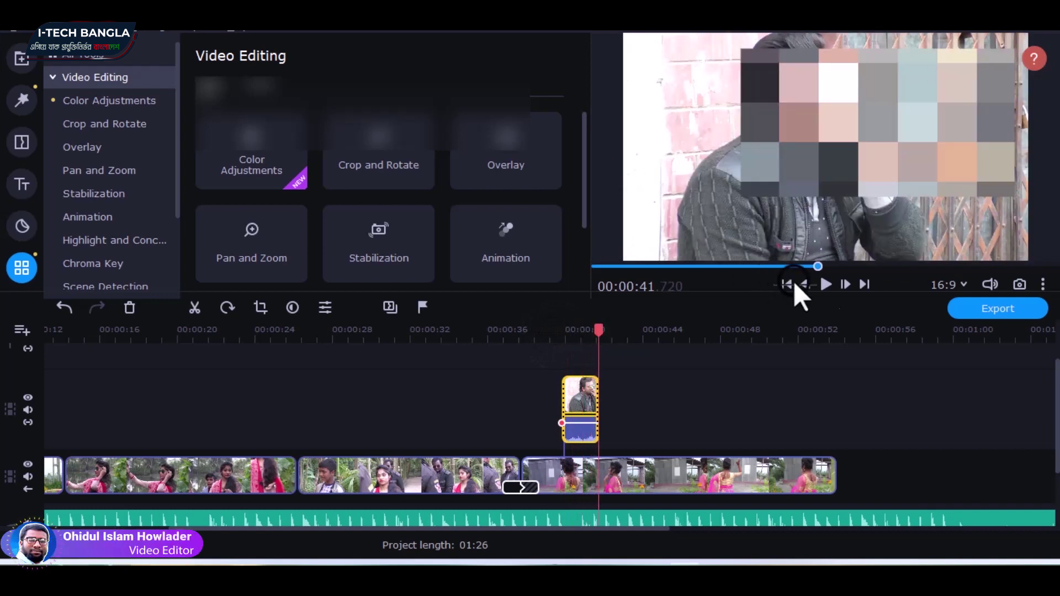
left_click(826, 284)
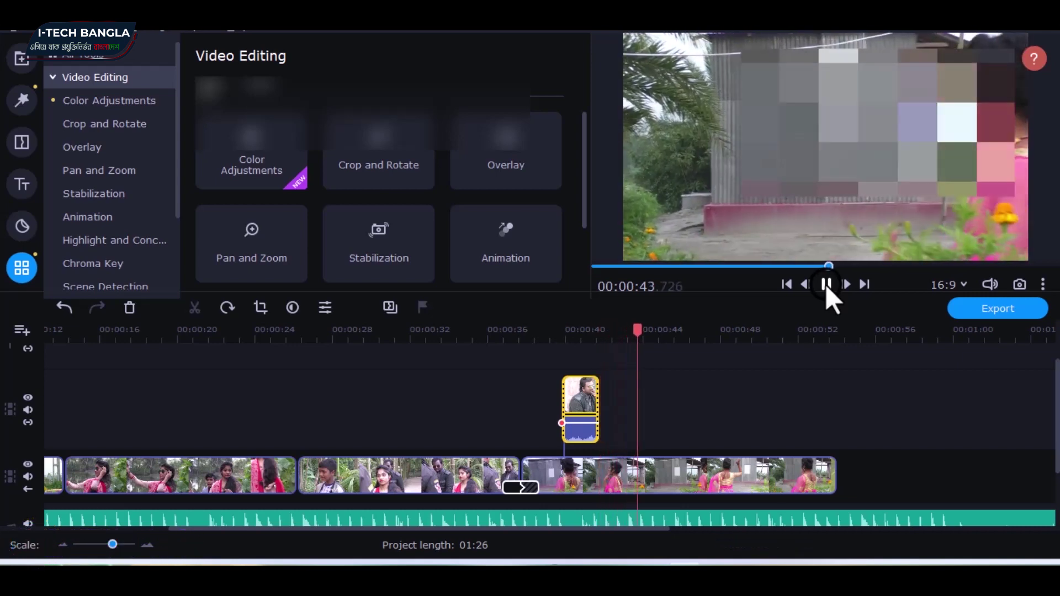
left_click(825, 284)
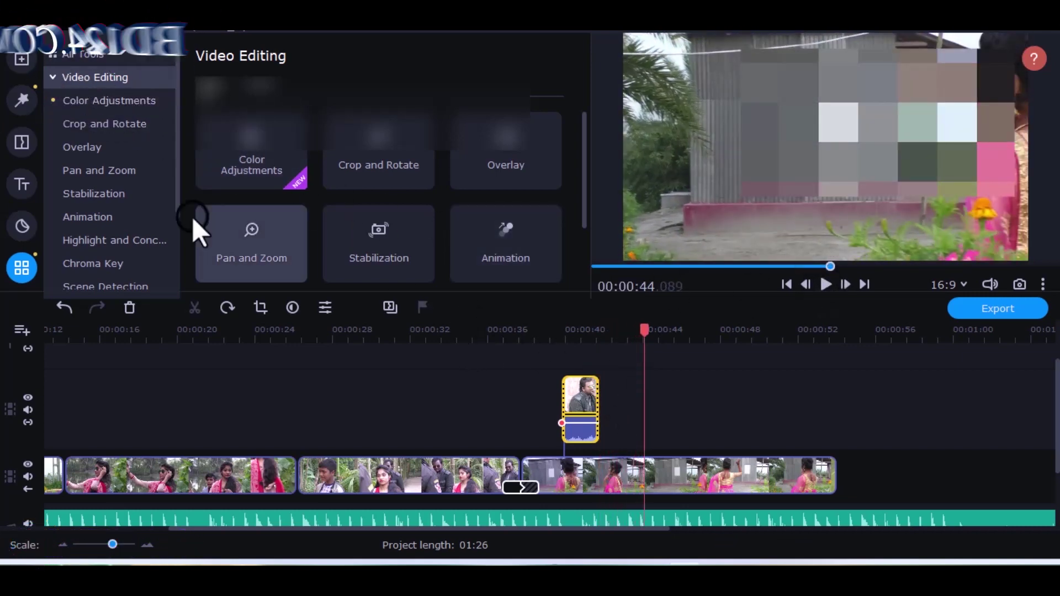
- Place 01578.MTS on the overlay track at about 00:00:44.6, shorten it to end at 00:00:46, and play it back
left_click(21, 58)
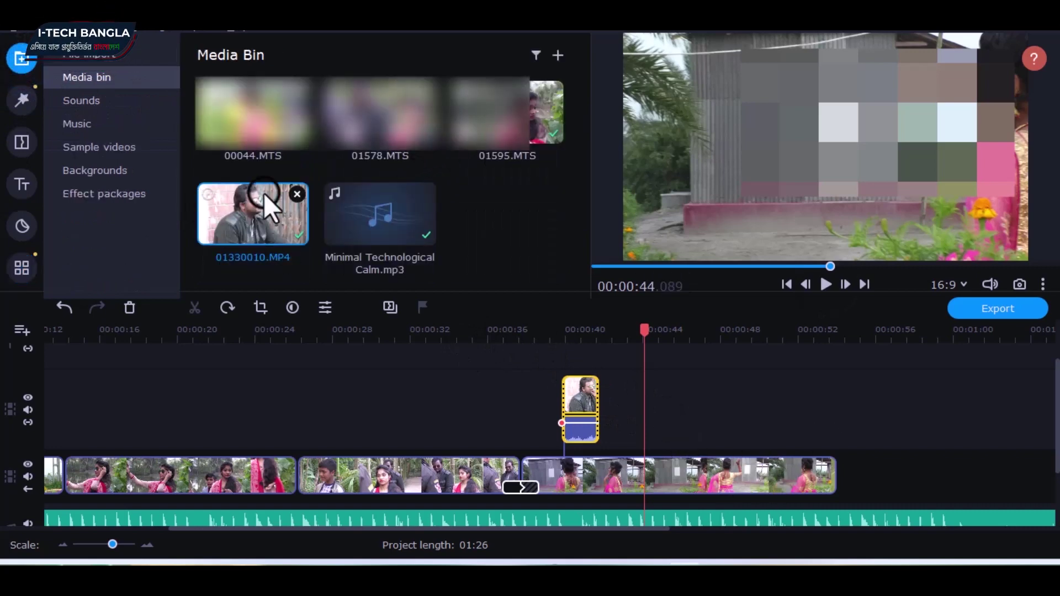
left_click_drag(386, 149, 654, 405)
left_click_drag(871, 396, 675, 411)
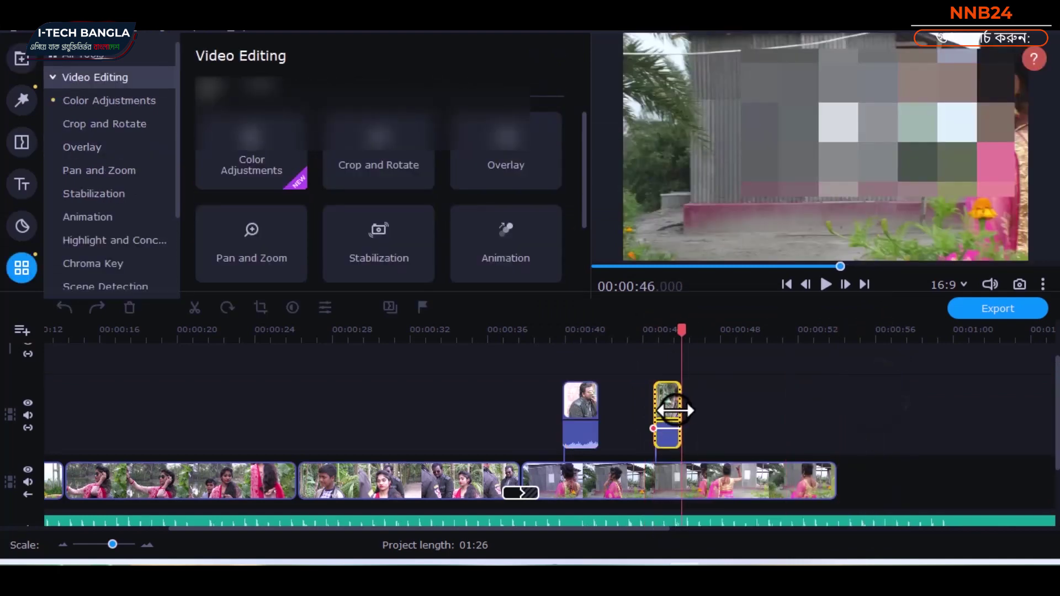
left_click(648, 322)
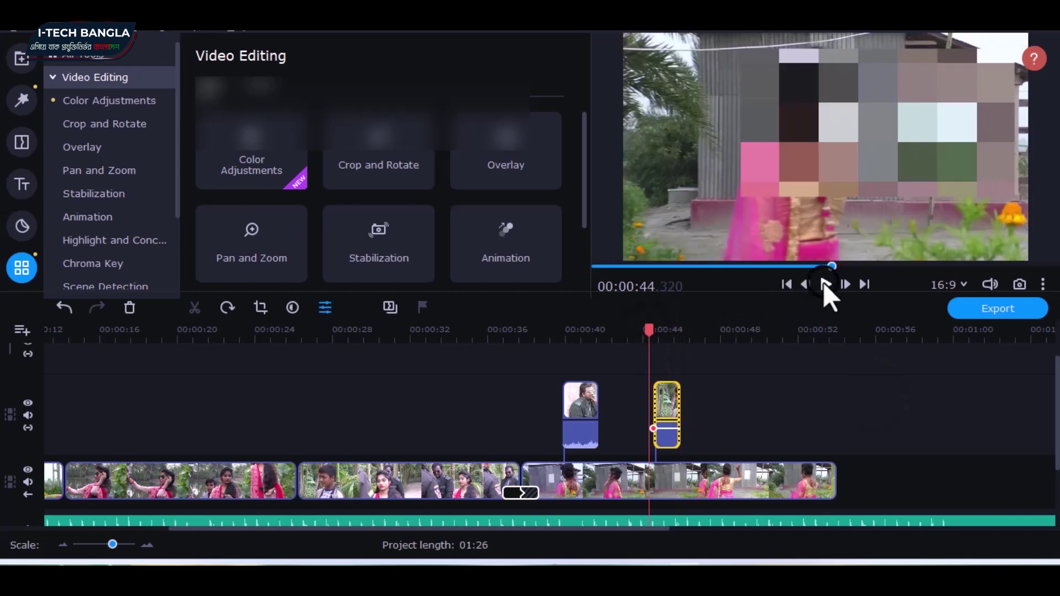
left_click(825, 284)
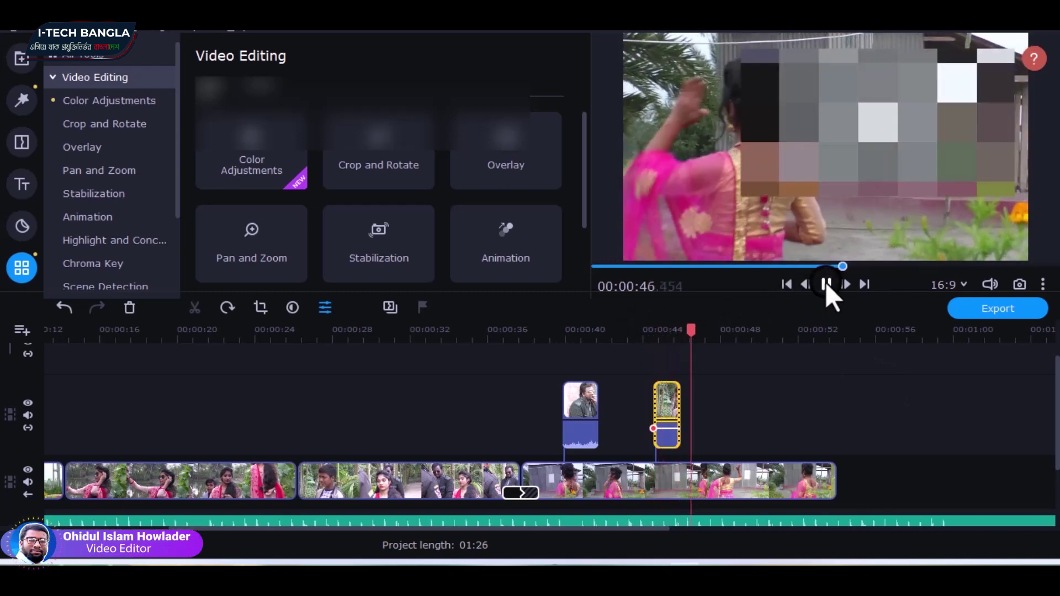
left_click(826, 283)
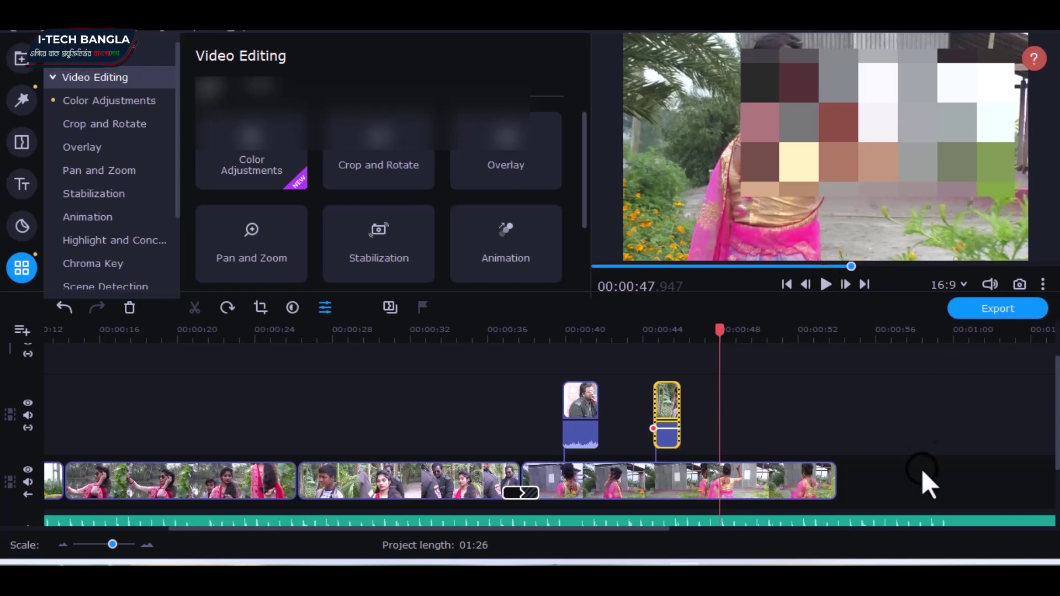
left_click(717, 495)
left_click(709, 487)
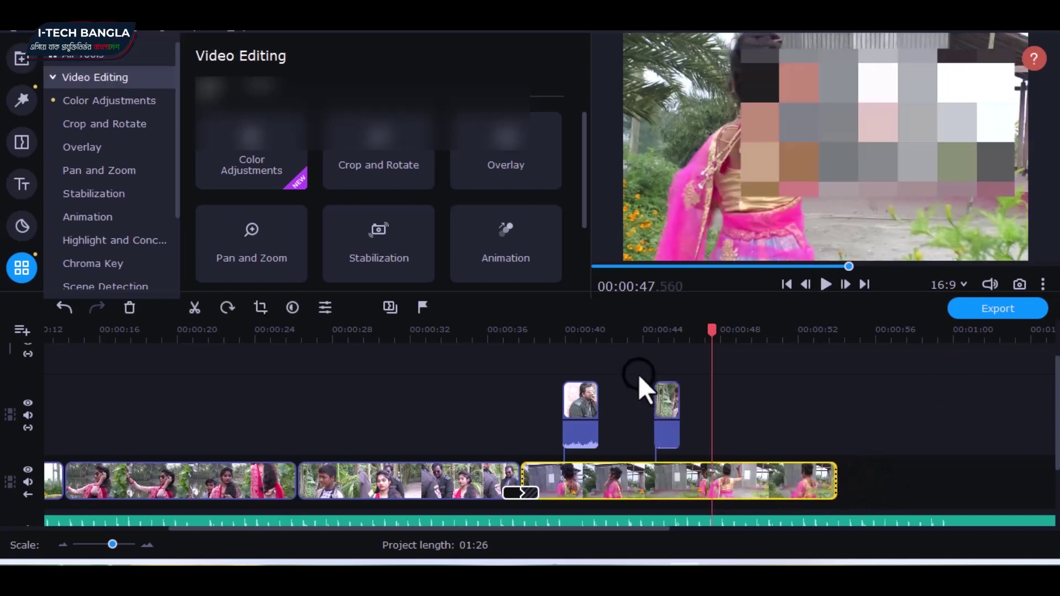
left_click(665, 392)
left_click(770, 405)
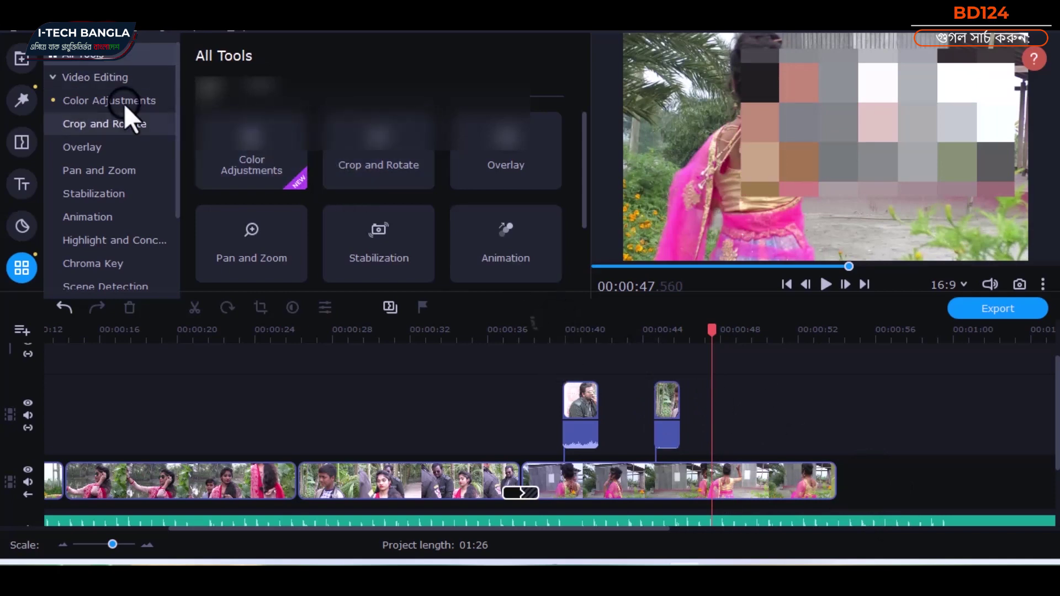
- Try stacking 00044.MTS on an additional overlay track above the second overlay clip, starting at about 00:00:43.6, and preview it
left_click(20, 61)
left_click_drag(254, 116, 642, 364)
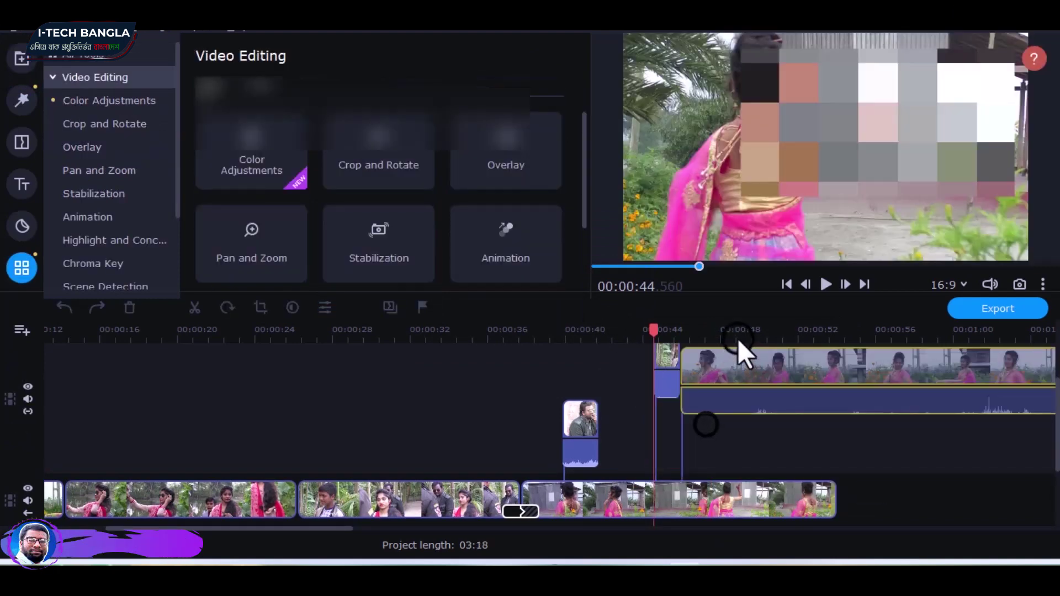
left_click_drag(738, 342, 684, 372)
left_click(670, 331)
left_click_drag(670, 332, 706, 330)
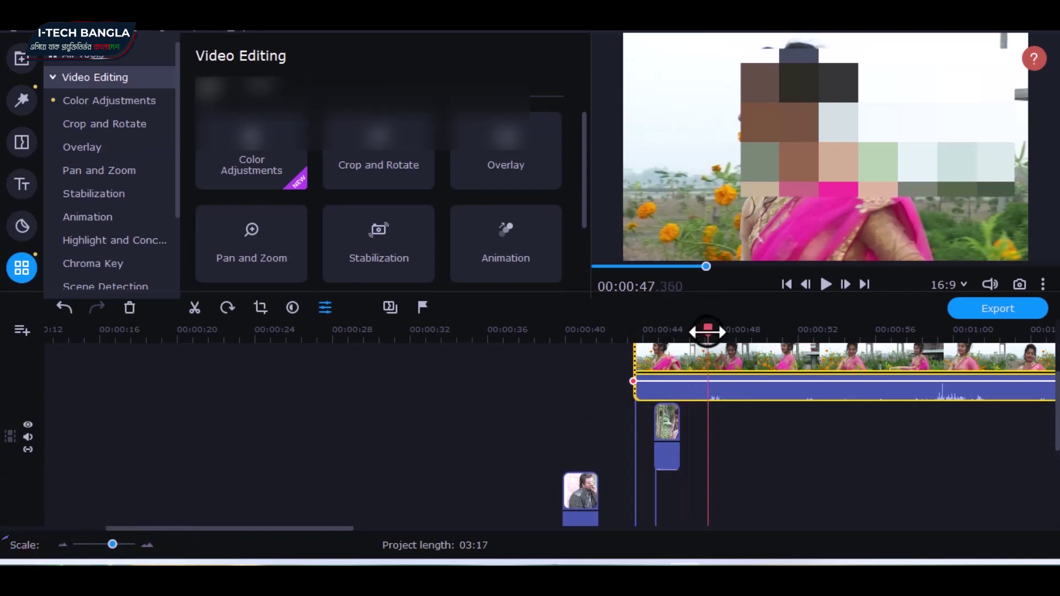
left_click(753, 429)
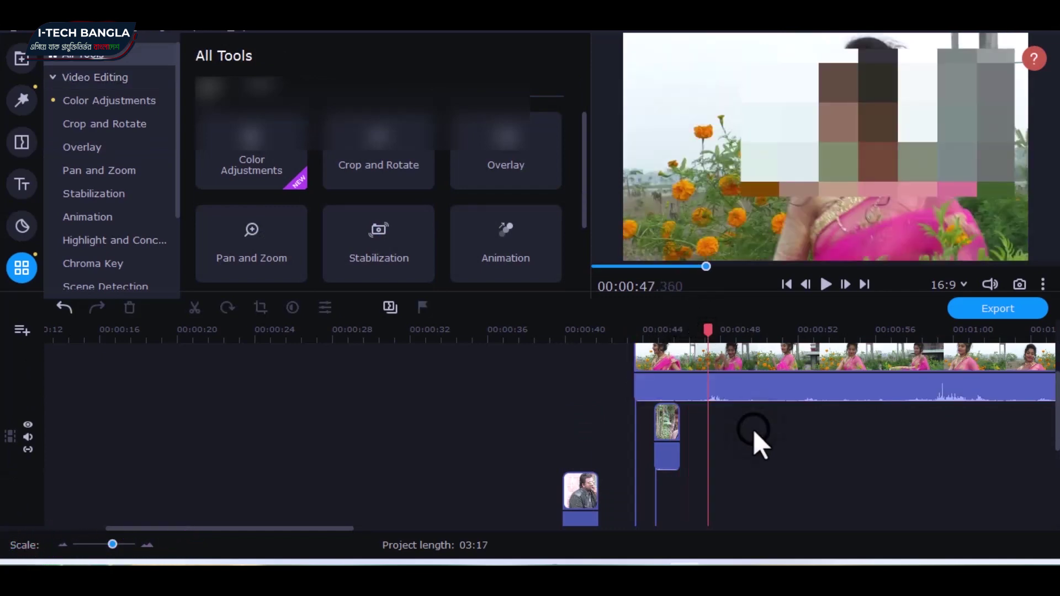
- Undo the placement of the stacked 00044.MTS overlay clip
key("ctrl+z")
key("ctrl+z")
key("ctrl+z")
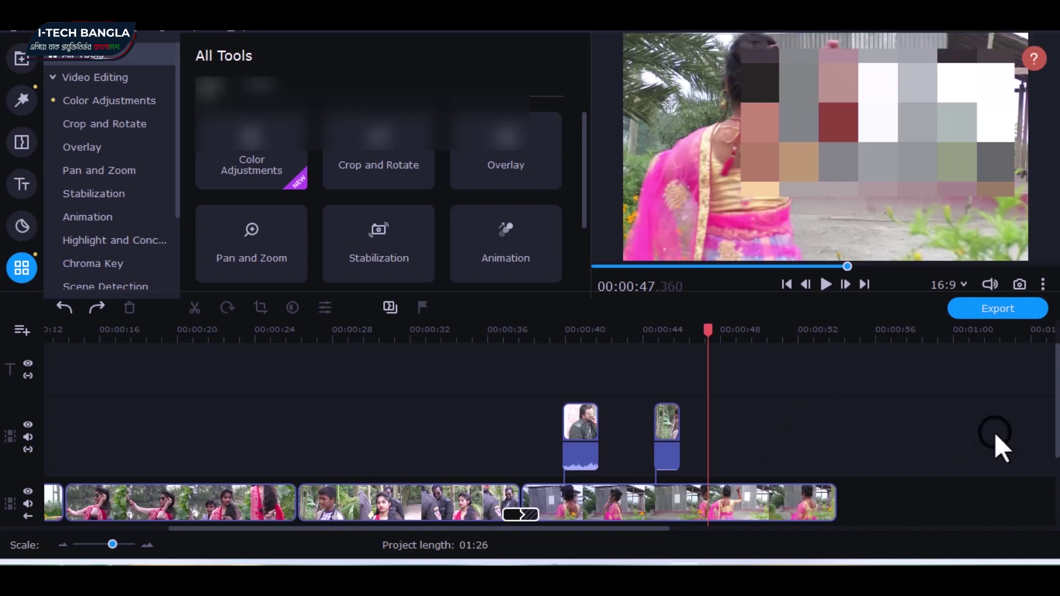
- Shorten the background music to end together with the last video clip at about 00:00:54
left_click_drag(1055, 389, 1056, 436)
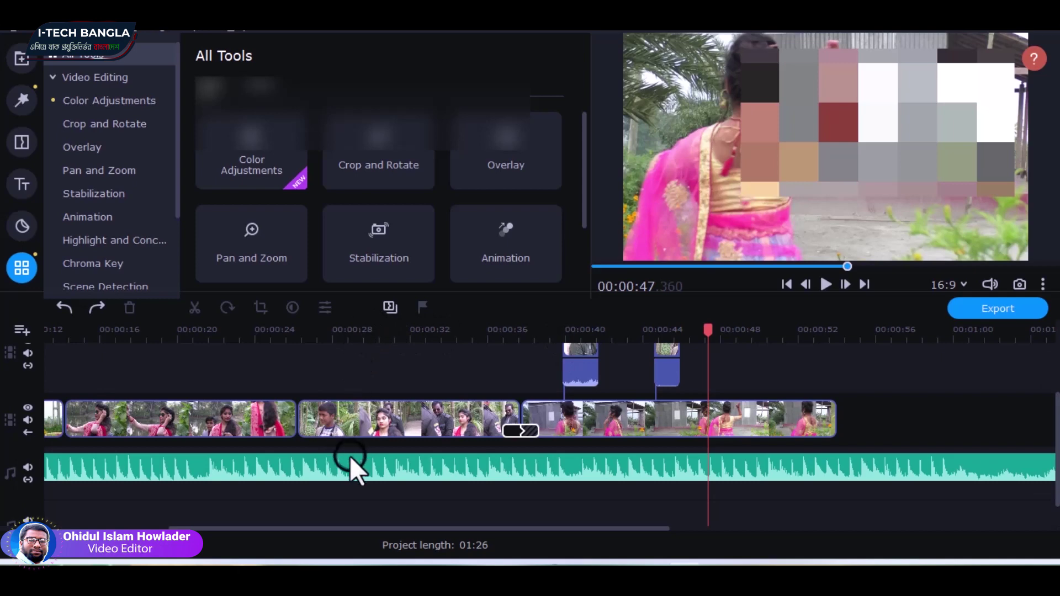
left_click(64, 543)
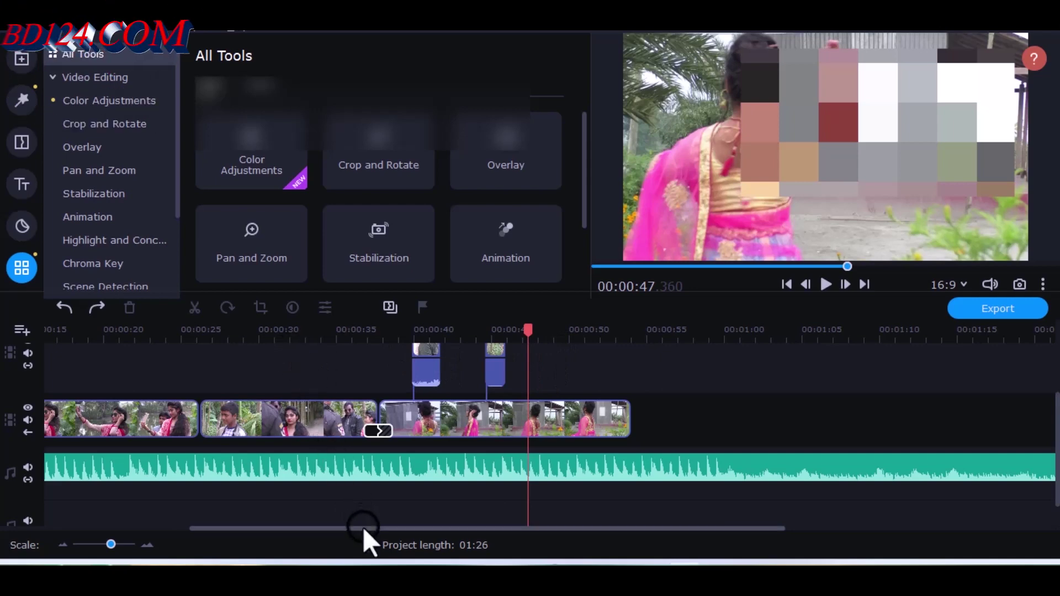
left_click_drag(363, 528, 418, 531)
left_click_drag(1056, 463, 1056, 399)
left_click(540, 331)
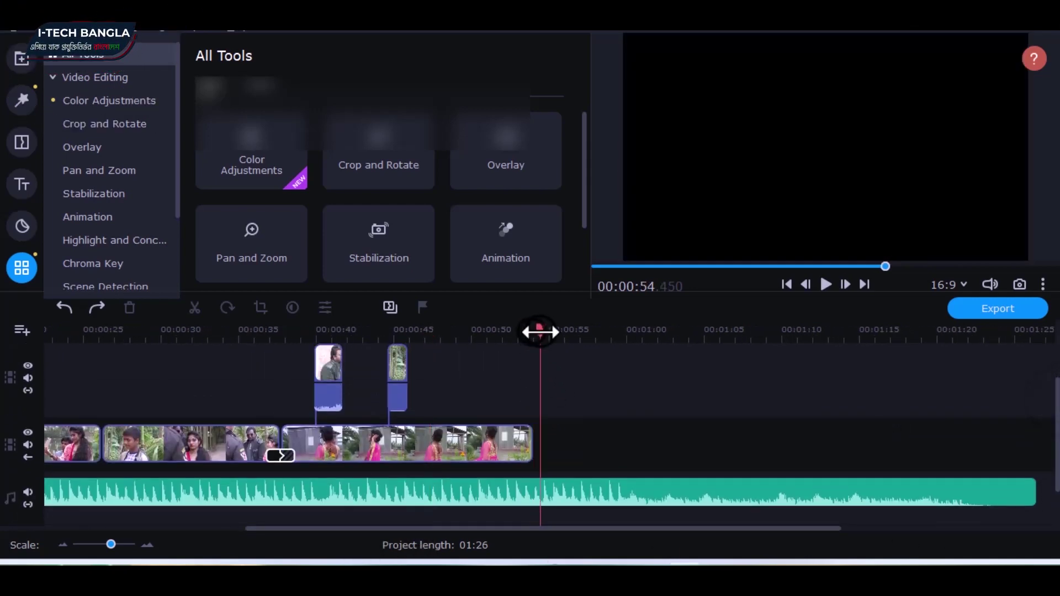
left_click_drag(529, 333, 528, 332)
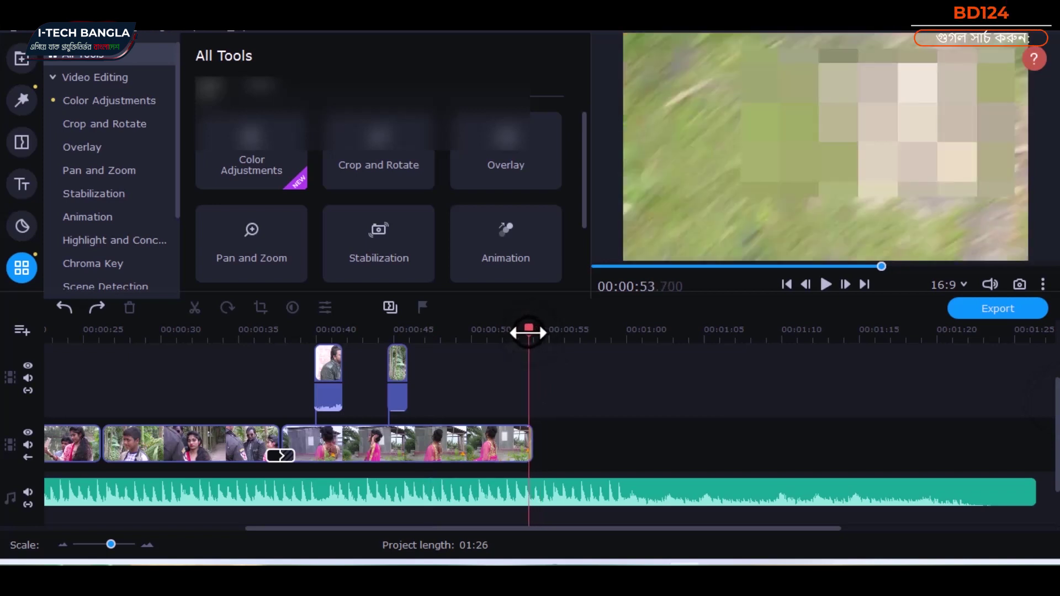
left_click_drag(1030, 492, 532, 498)
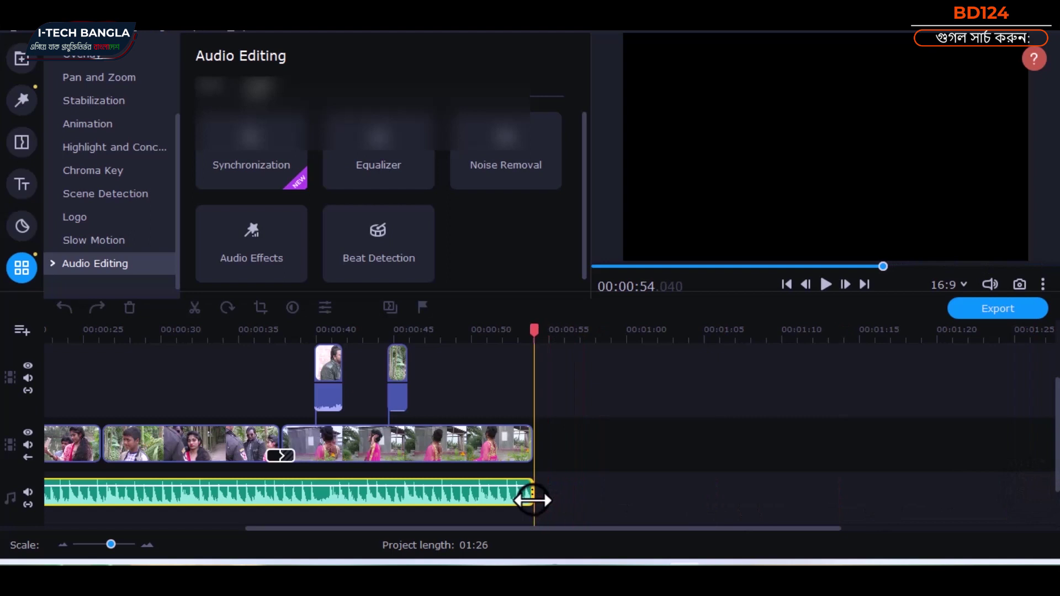